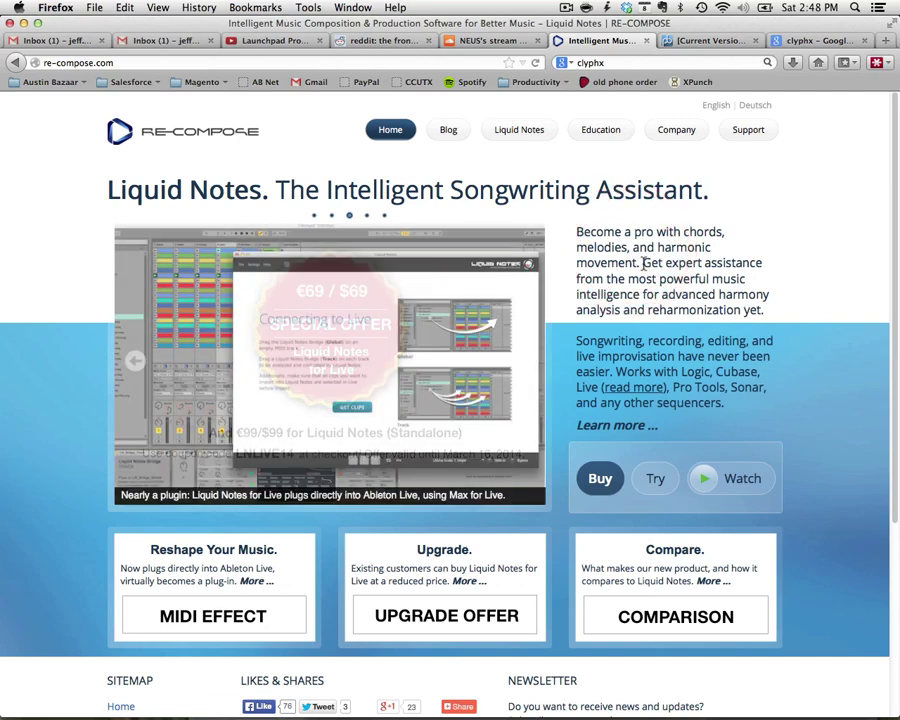
Look over the ClyphX forum thread, Liquid Notes page and clyphx results, then switch to Ableton Live
click(703, 40)
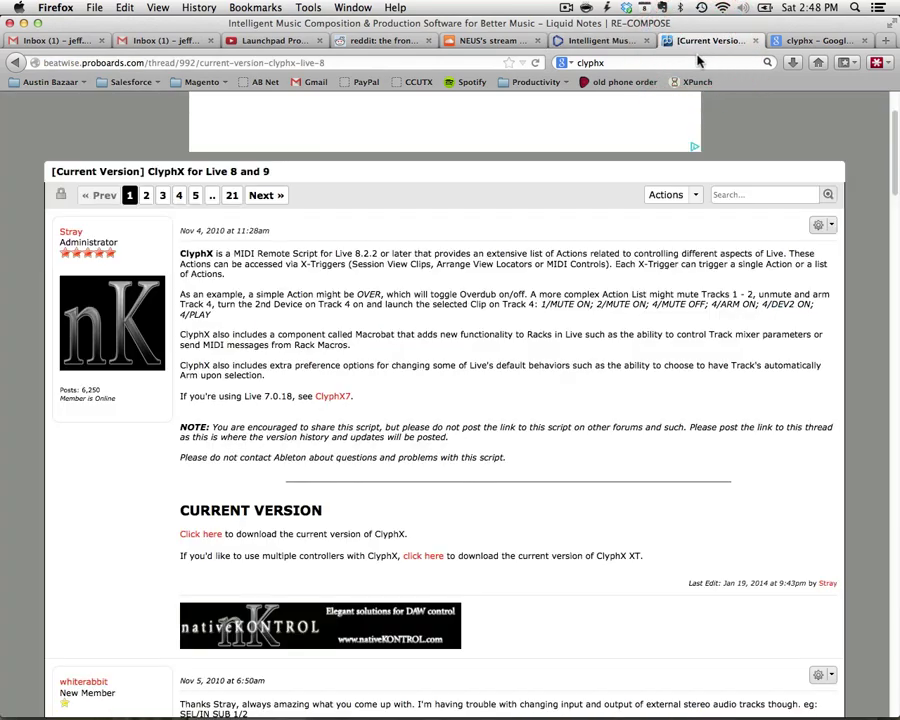
click(601, 41)
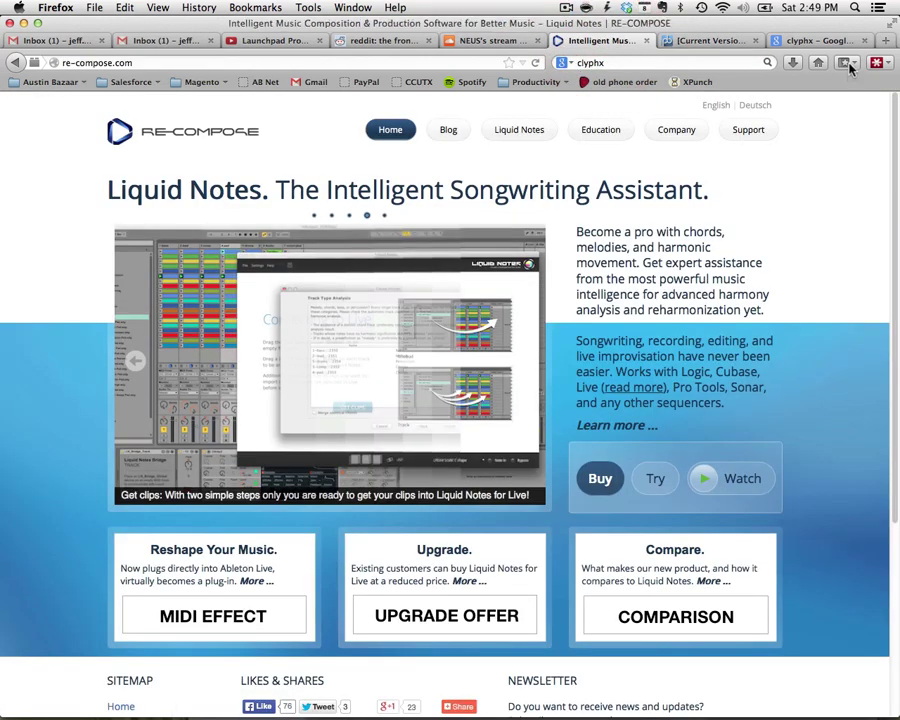
click(820, 40)
key(super+Tab)
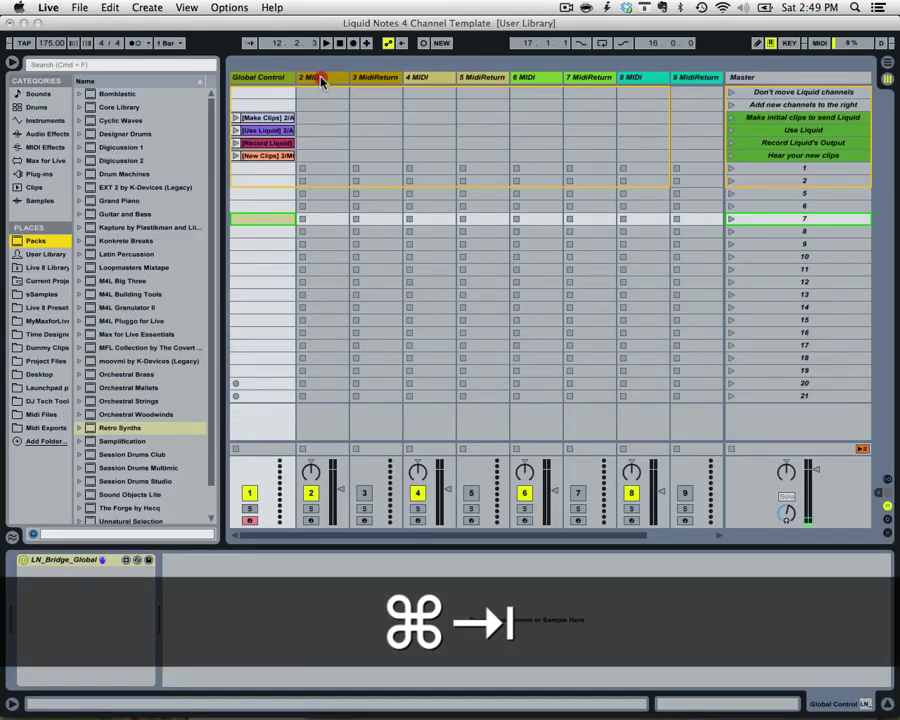
Inspect the devices on the 2 MIDI, Global Control, acoustic kit and Voxin tracks
click(324, 80)
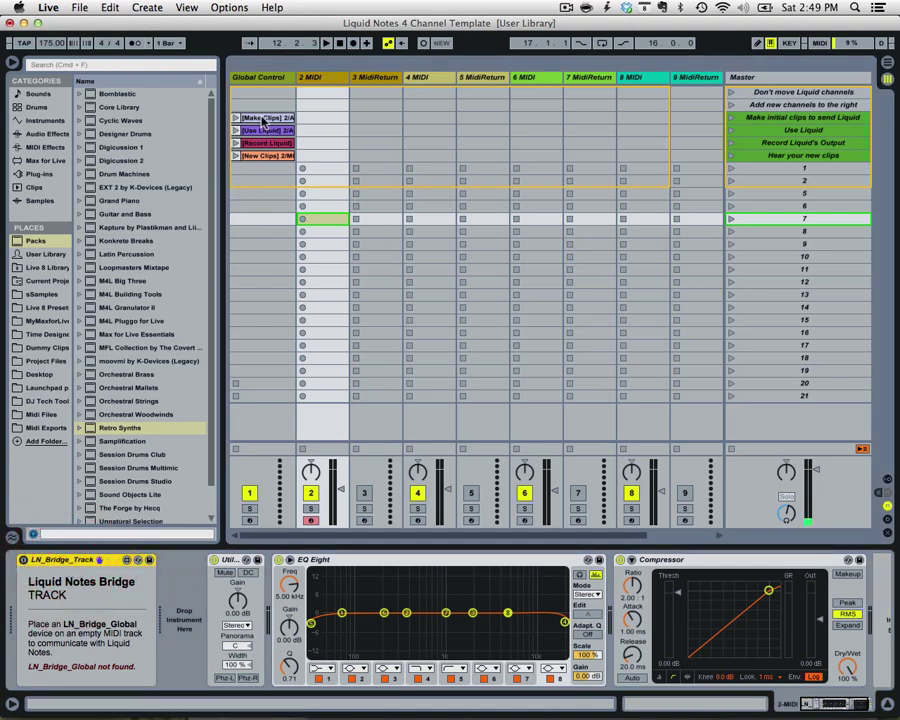
click(261, 77)
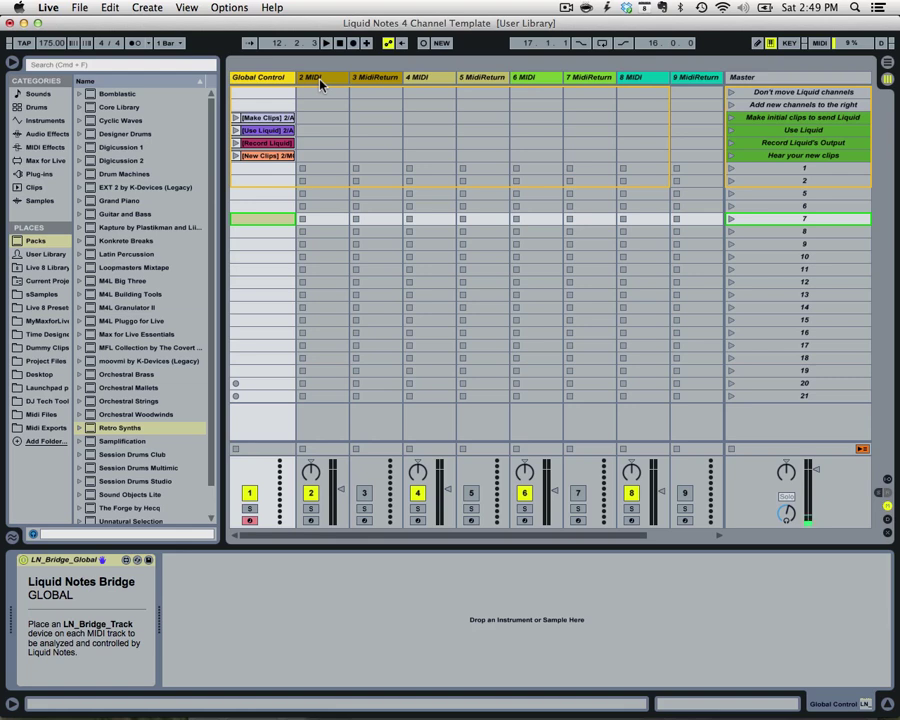
click(319, 83)
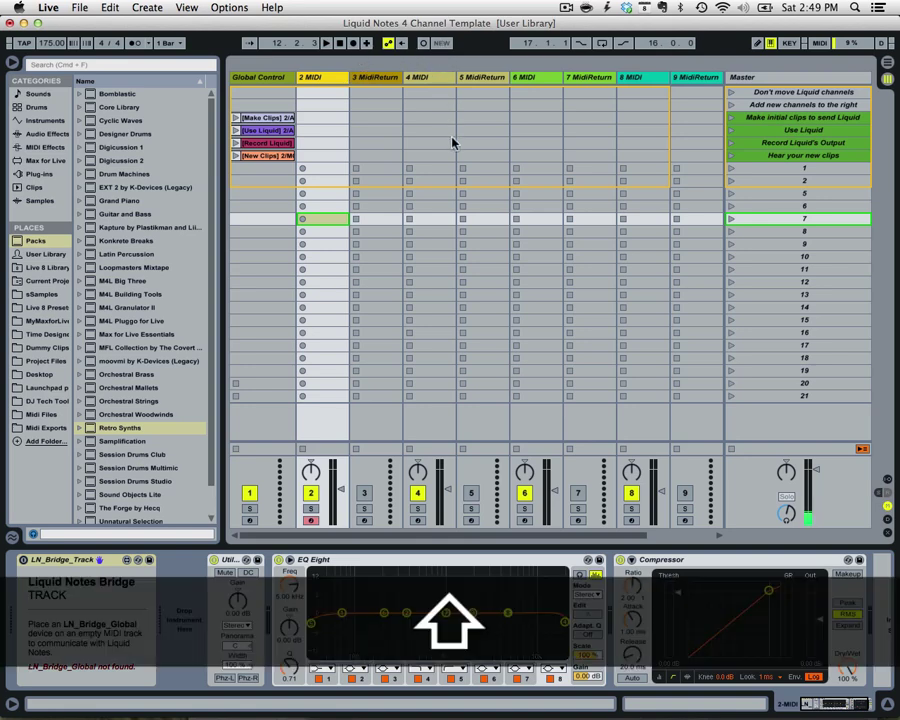
scroll(452, 143, right, 2)
click(645, 79)
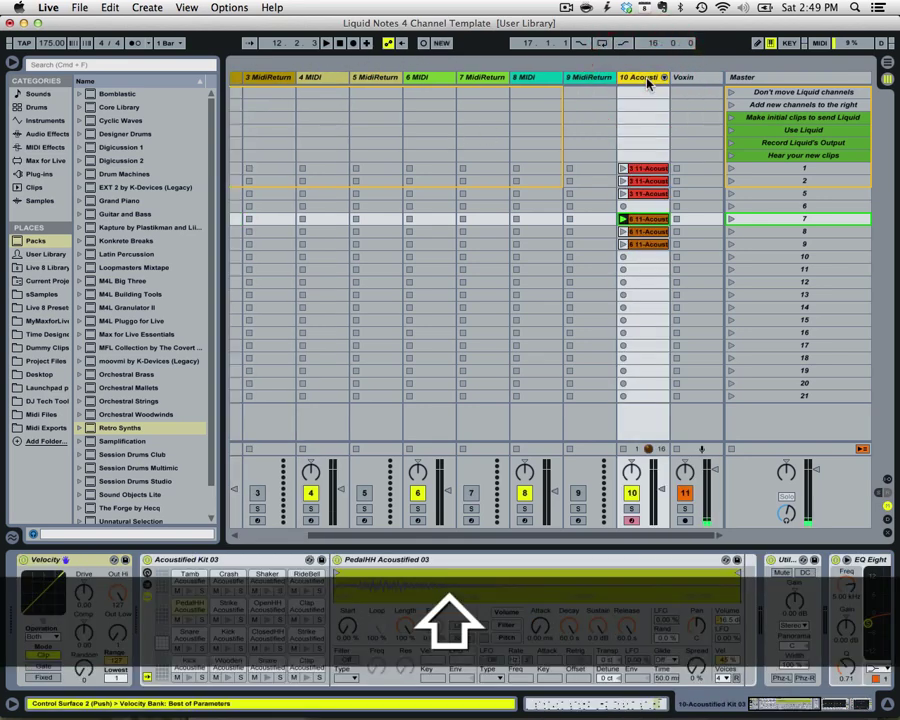
click(689, 79)
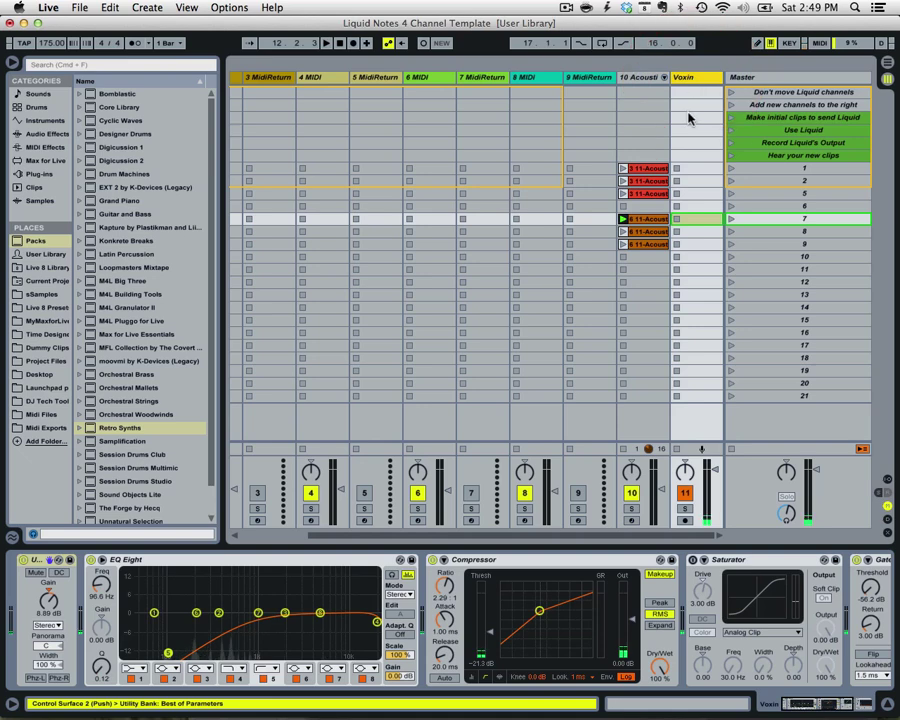
scroll(688, 118, left, 2)
Step through Global Control and the 2, 4, 6 and 8 MIDI tracks, ending on 8 MIDI
click(258, 77)
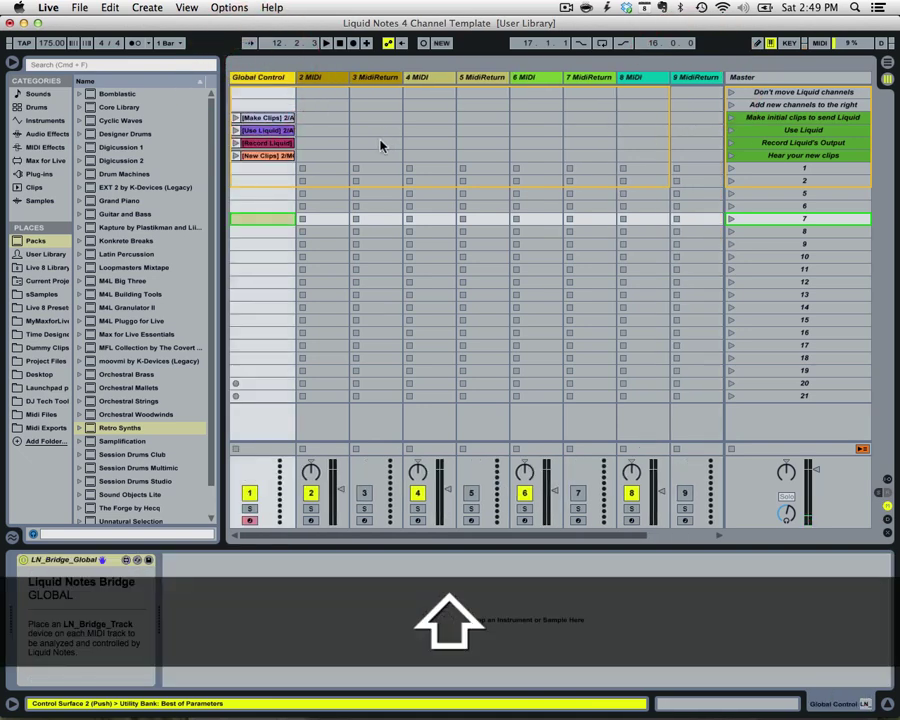
click(308, 77)
click(438, 78)
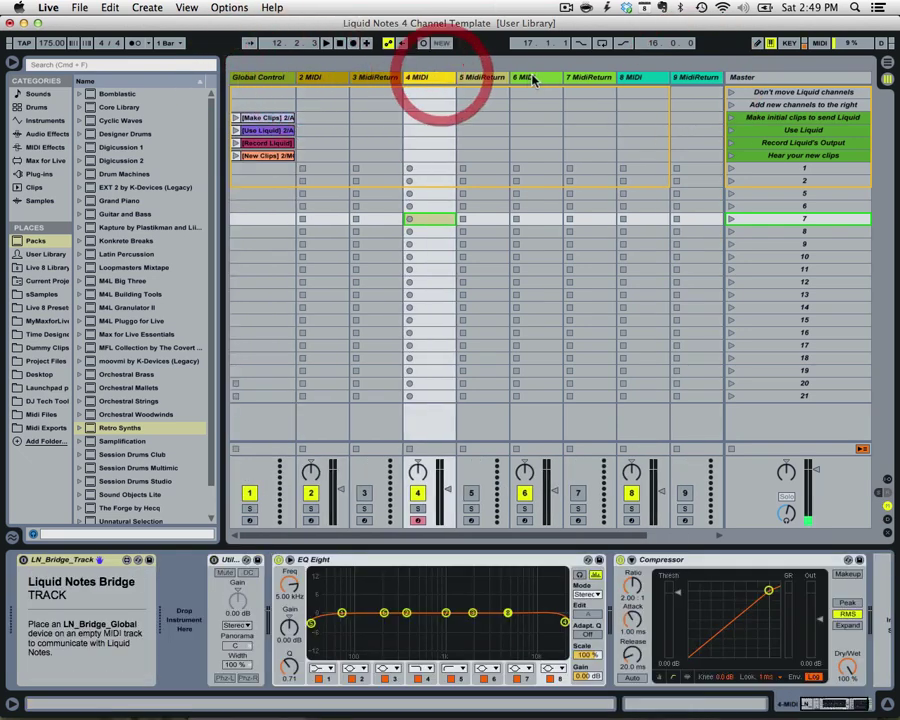
click(530, 78)
click(633, 80)
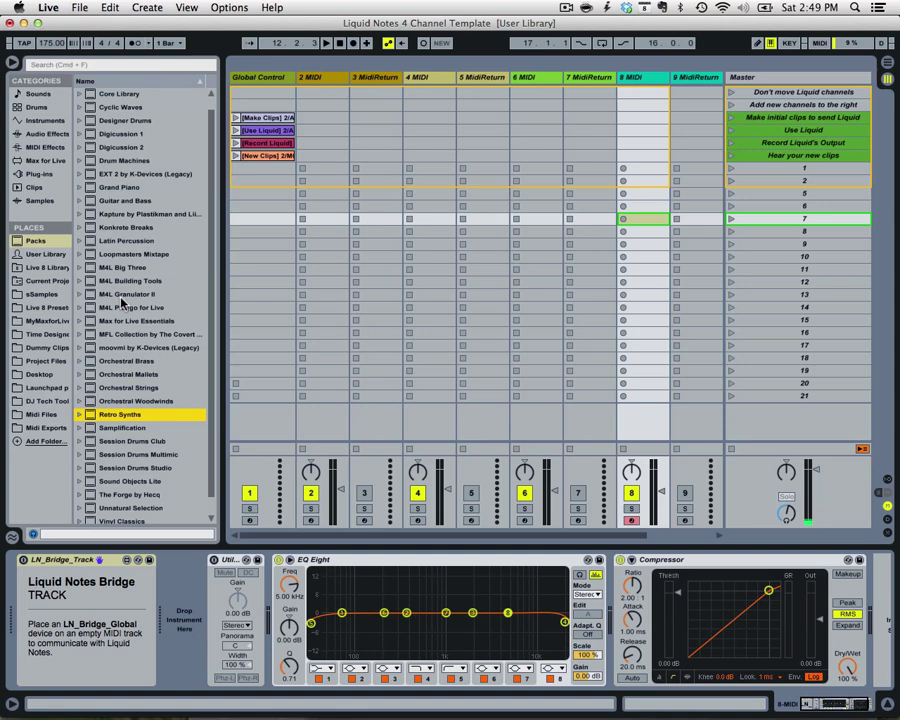
Load the Electric Bass Palm preset from Guitar and Bass onto track 2
scroll(84, 210, down, 2)
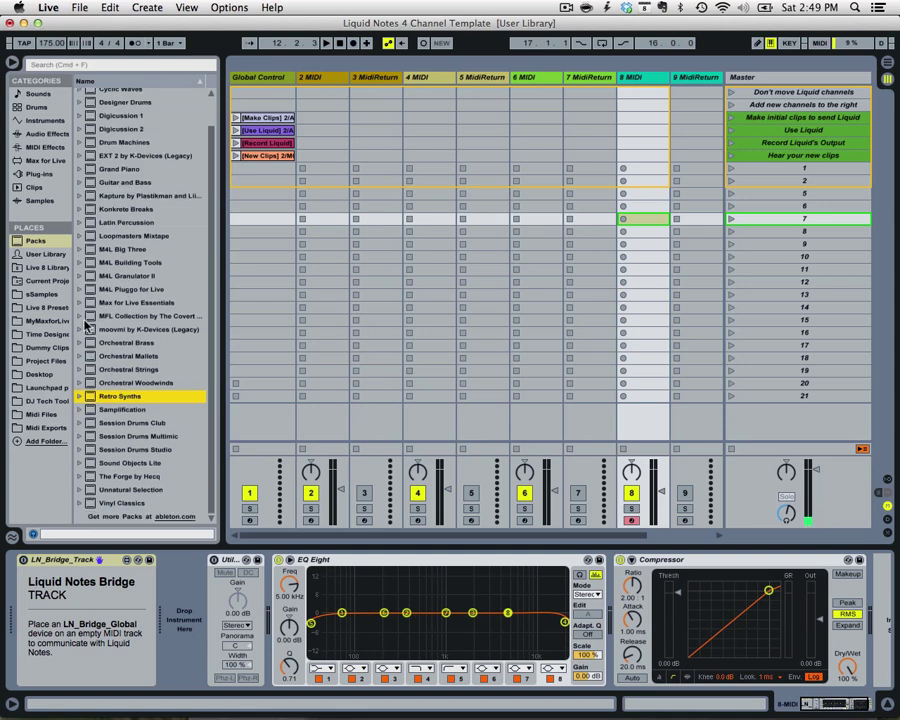
scroll(87, 326, up, 2)
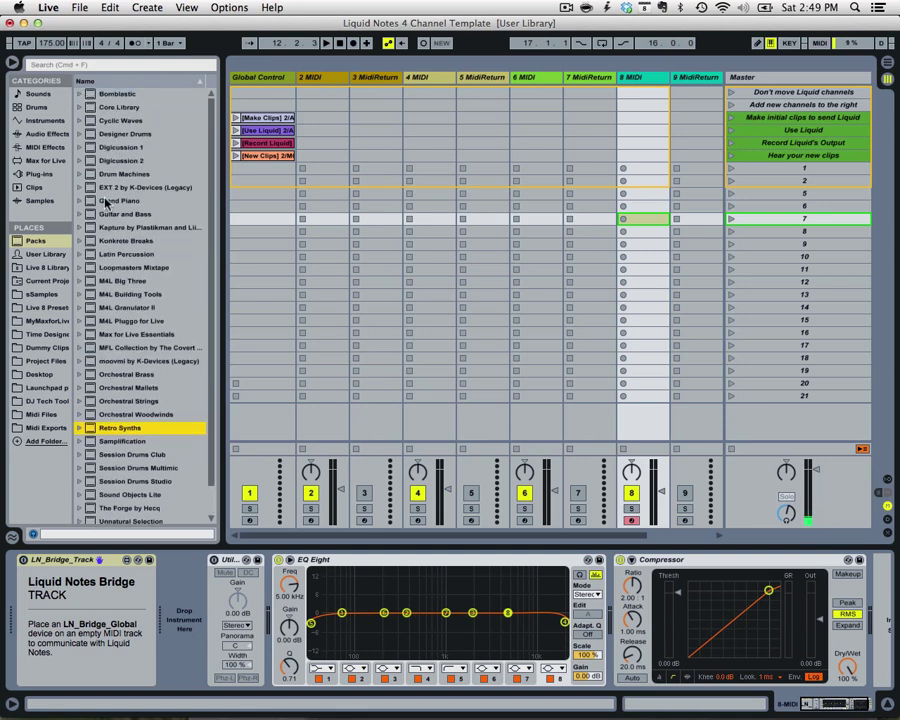
scroll(133, 280, down, 1)
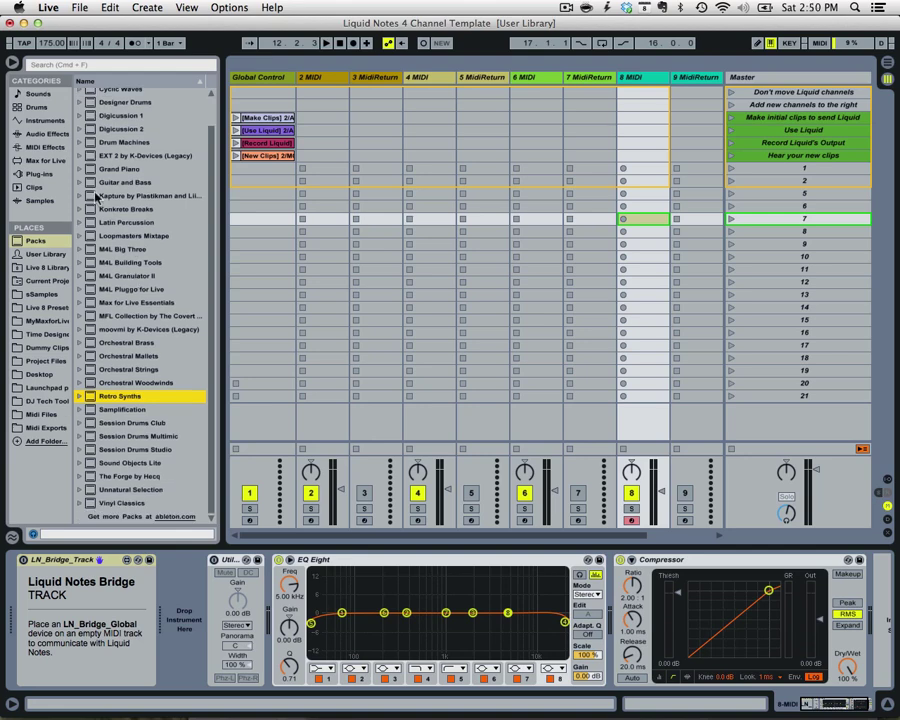
click(118, 182)
click(128, 276)
drag(128, 276, 318, 190)
Load the Vibraphone preset from Orchestral Mallets onto track 4
click(80, 182)
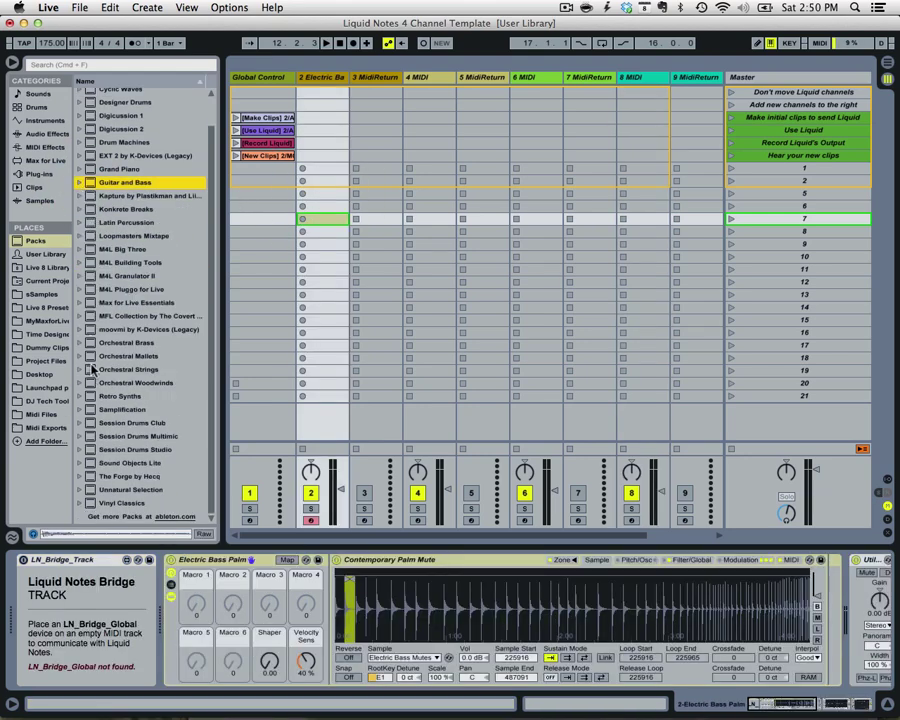
scroll(66, 261, down, 3)
click(90, 228)
scroll(138, 400, down, 1)
click(138, 436)
drag(145, 449, 432, 80)
Load Strings Ensemble Legato from Orchestral Strings onto track 6
click(520, 77)
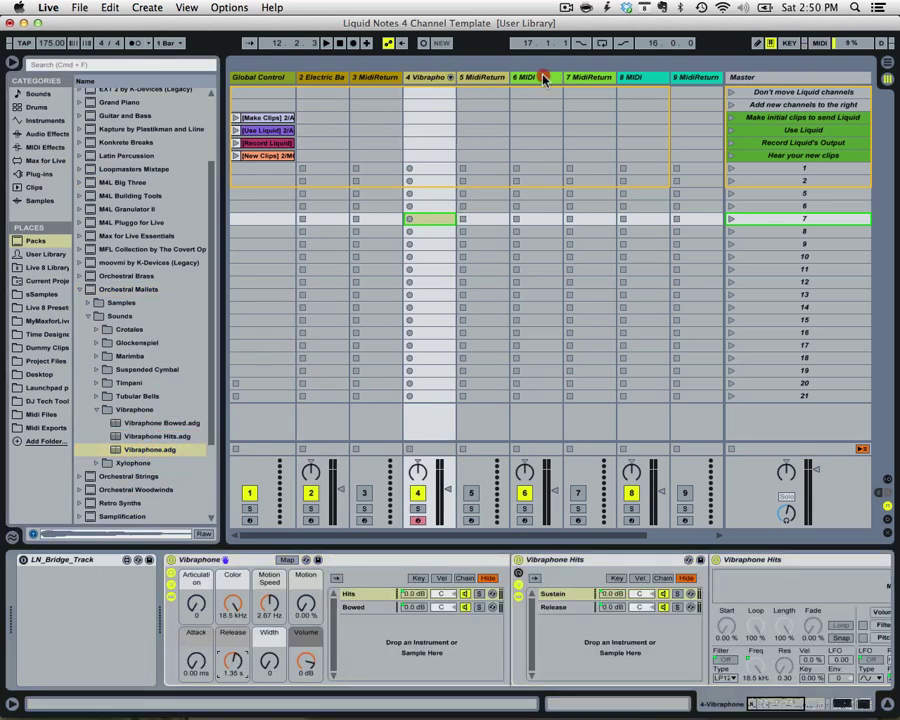
click(80, 289)
click(84, 370)
scroll(84, 372, down, 1)
click(137, 434)
click(120, 396)
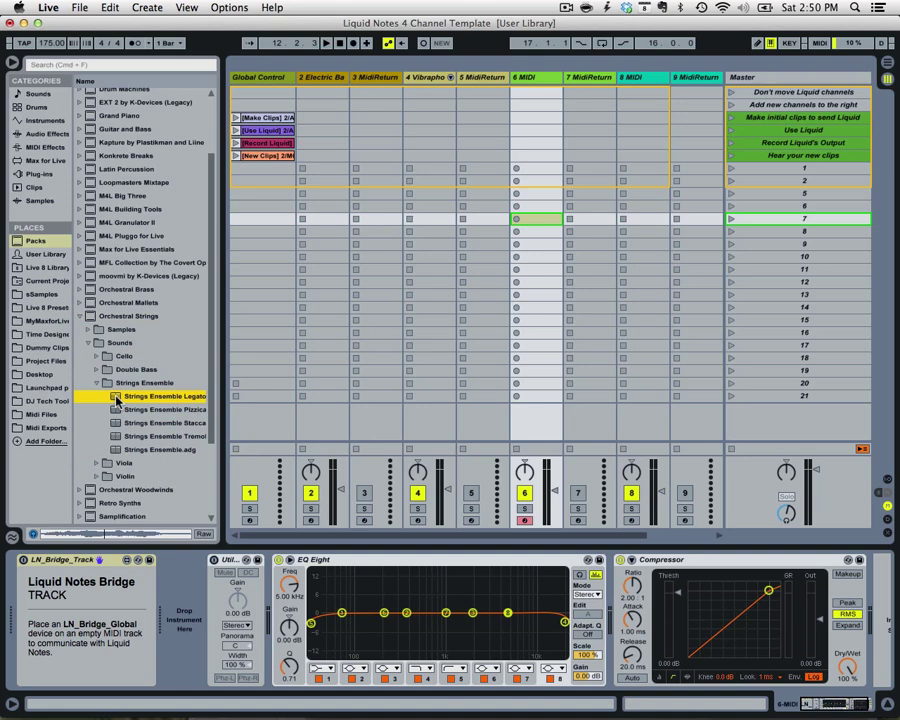
click(122, 449)
click(109, 397)
Load the Drrp preset from Retro Synths onto track 8
click(645, 83)
click(80, 314)
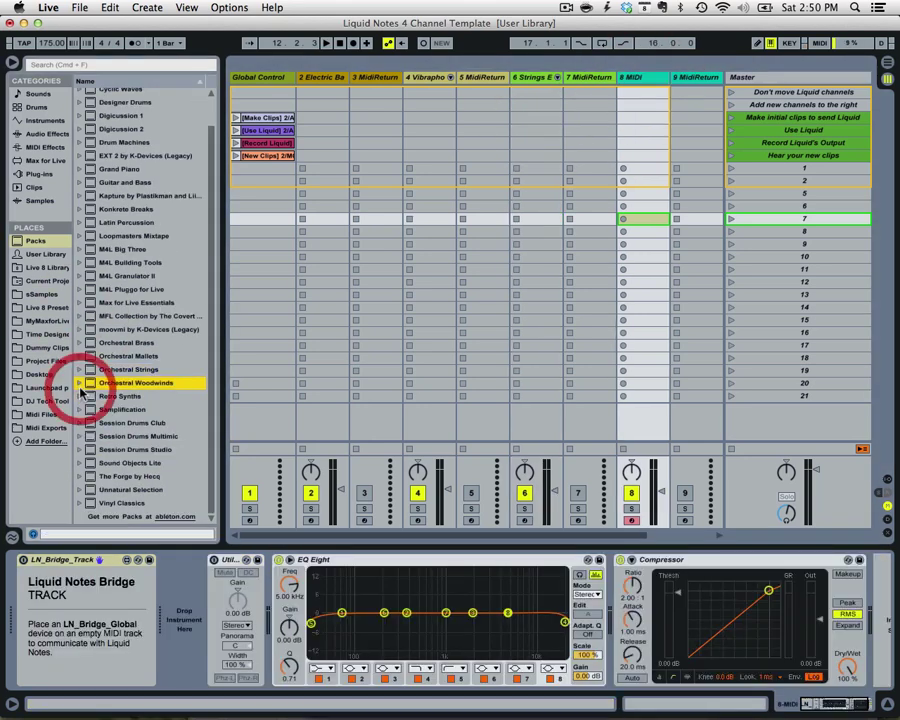
click(80, 406)
scroll(118, 410, down, 3)
click(138, 397)
drag(140, 403, 640, 142)
click(317, 77)
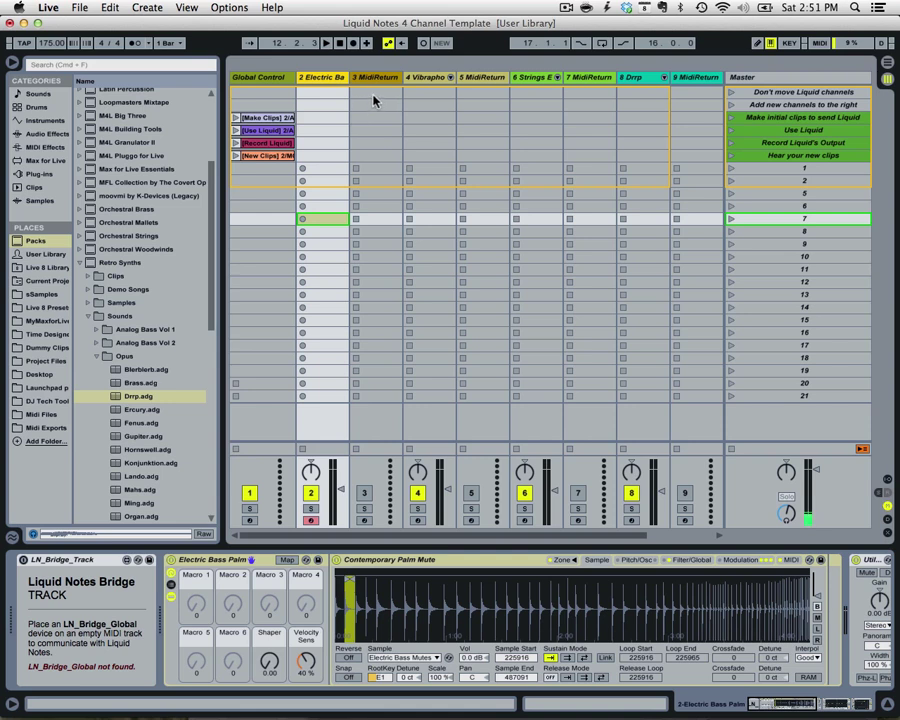
Copy the bass track's LN_Bridge_Track device onto the Vibraphone track
click(322, 80)
click(97, 558)
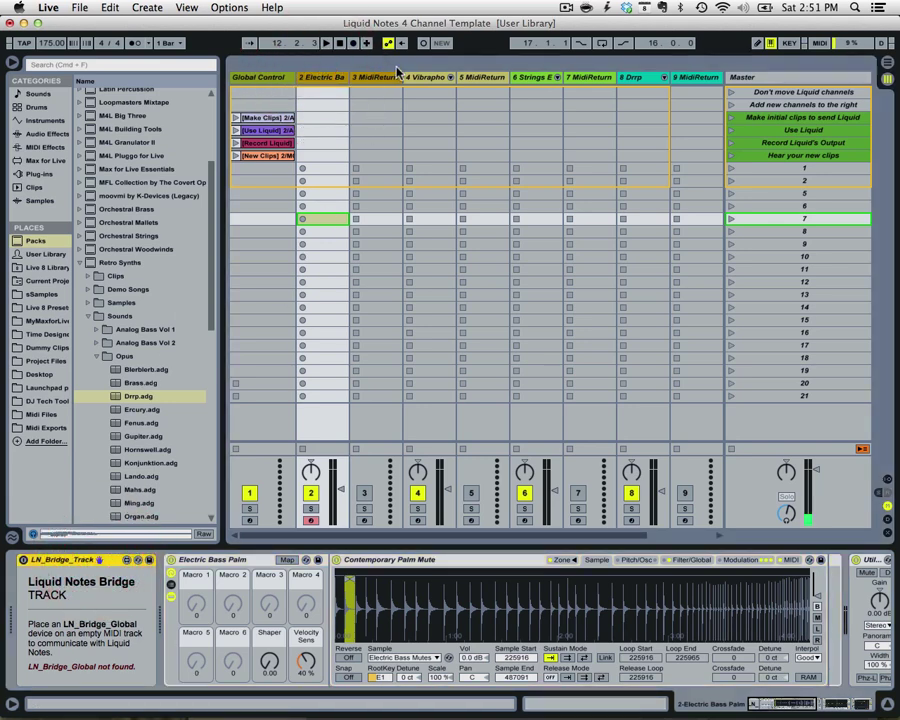
click(426, 78)
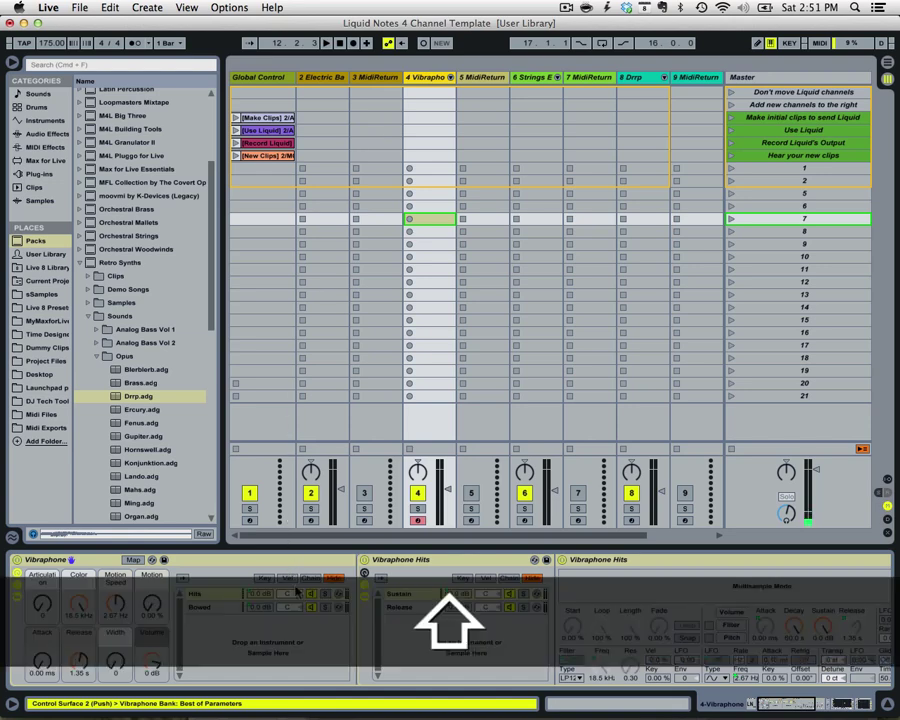
key(ctrl+v)
click(73, 563)
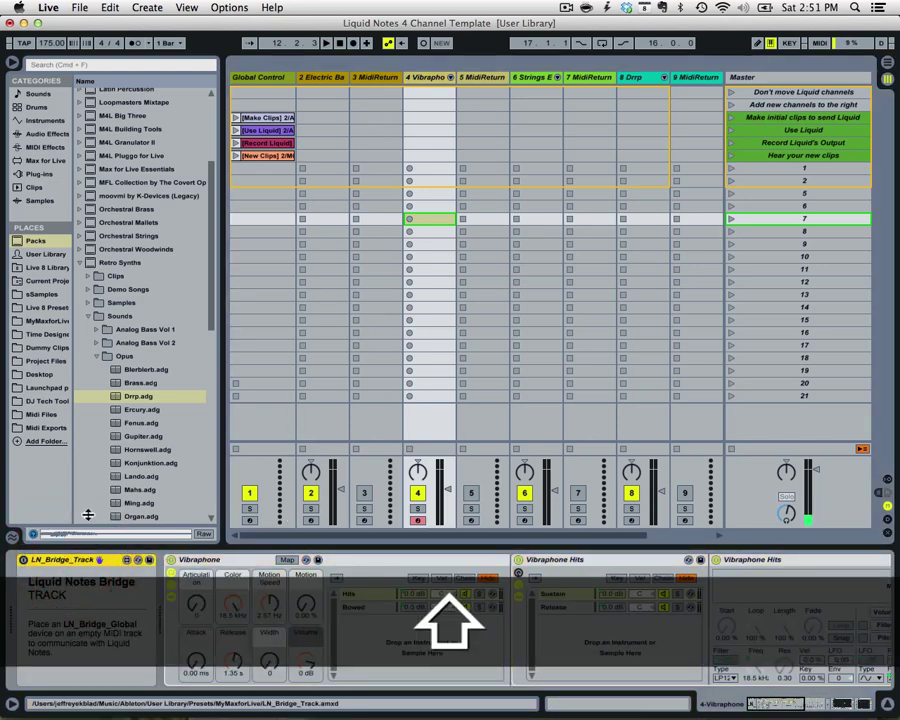
Launch the Global Control track's Make Clips clip and select the bass track's first slot
click(250, 78)
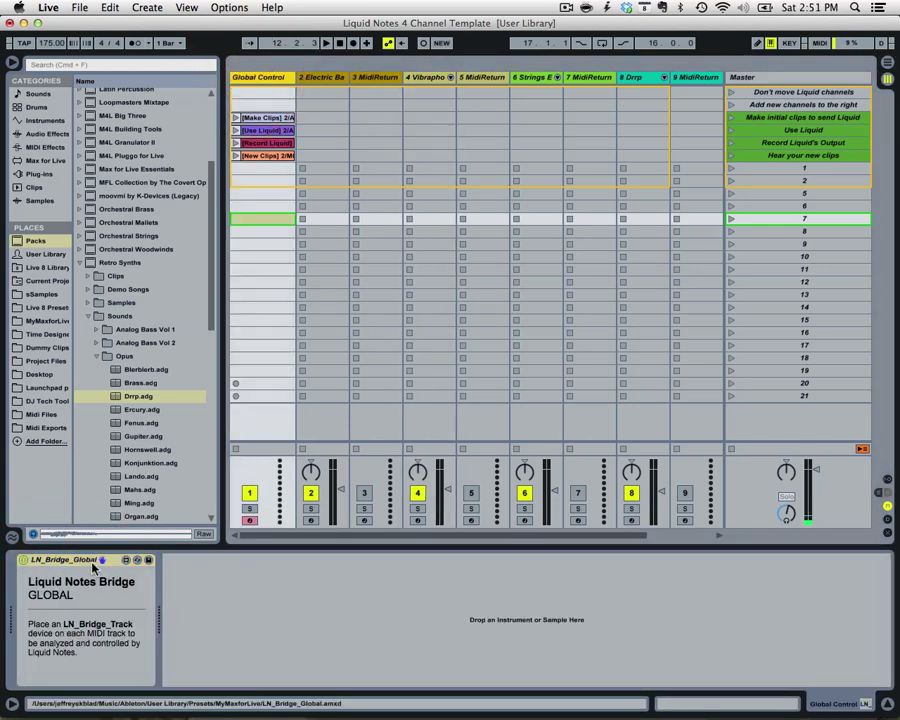
click(322, 77)
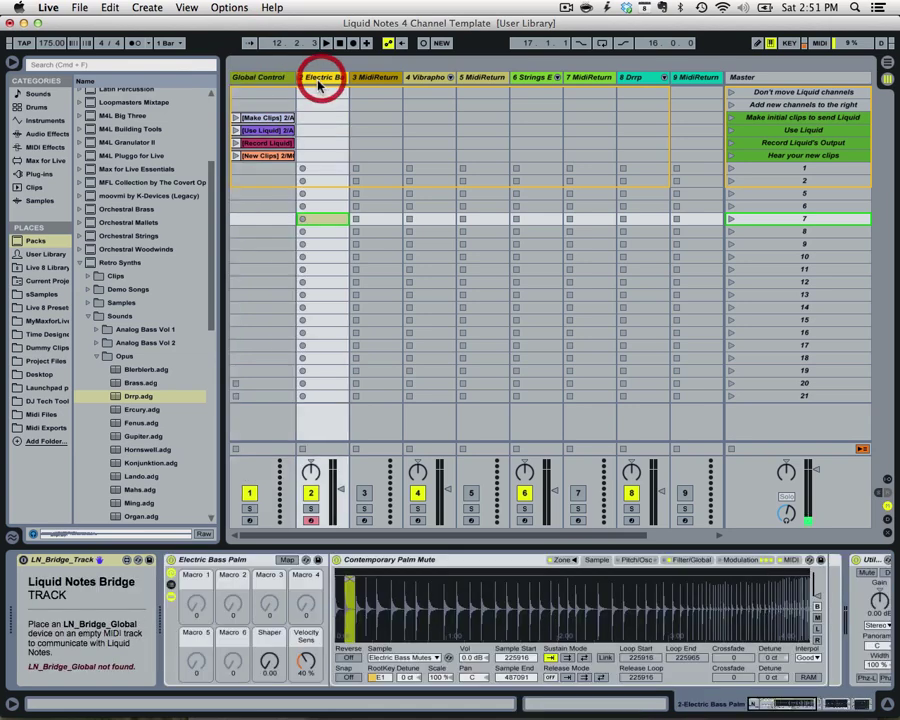
click(262, 118)
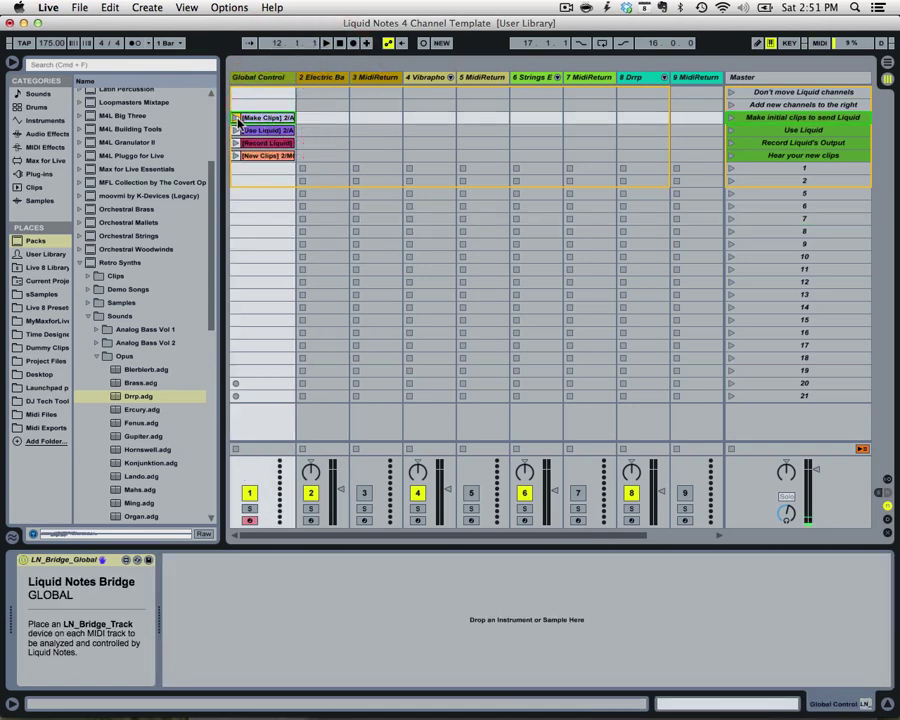
click(236, 118)
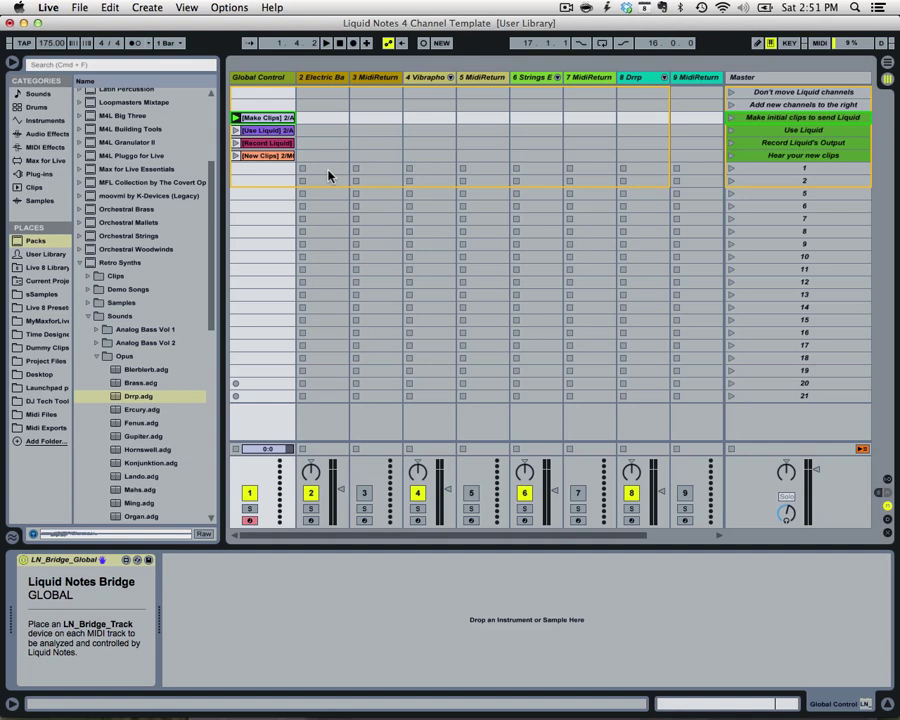
click(327, 170)
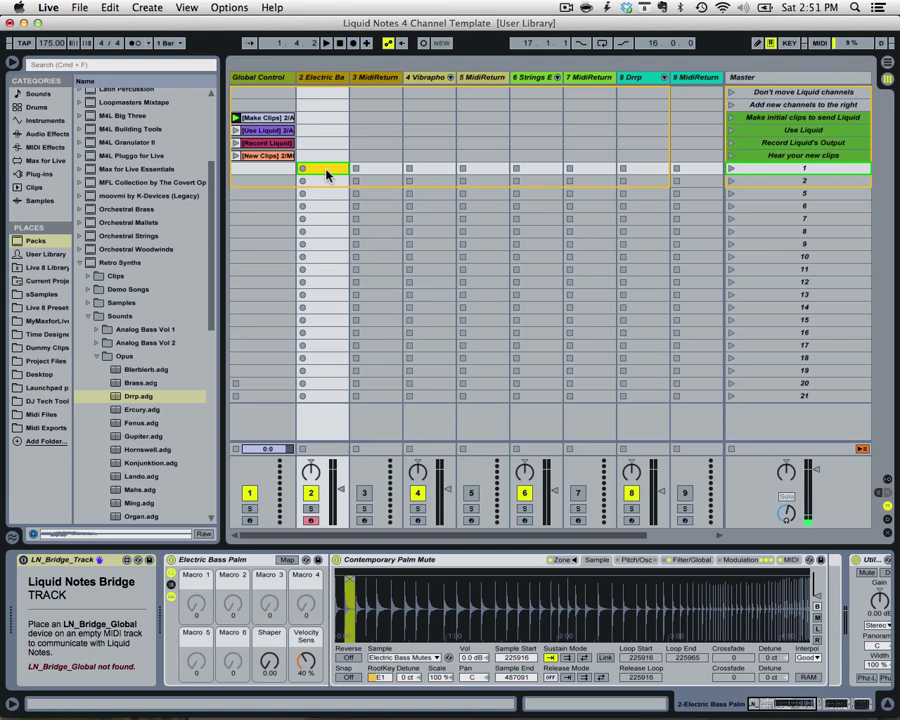
Start playback and record a new MIDI clip into the Electric Bass track's first slot
key(space)
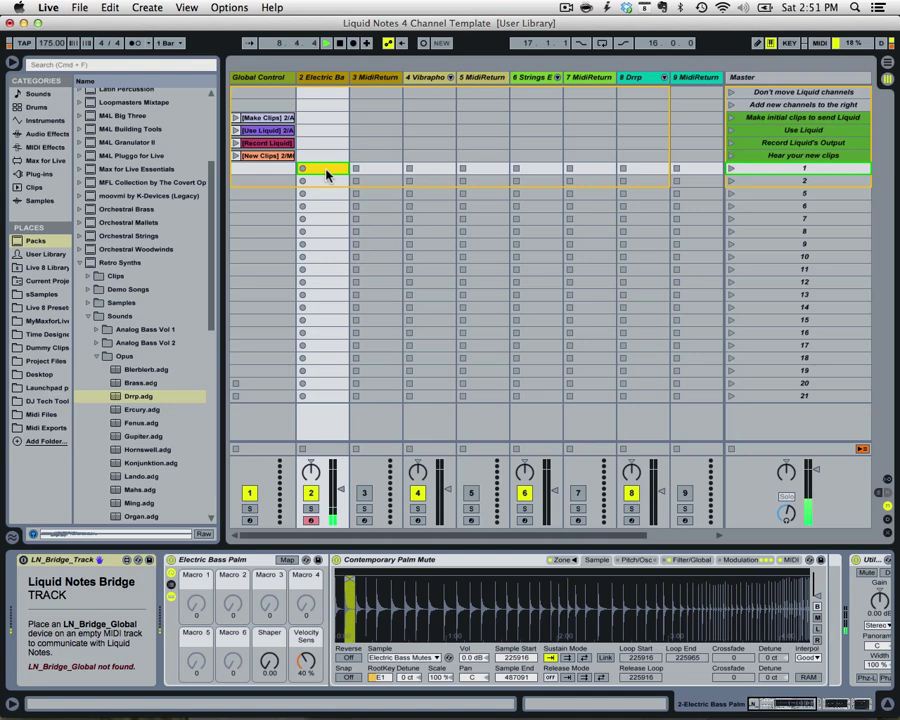
key(Delete)
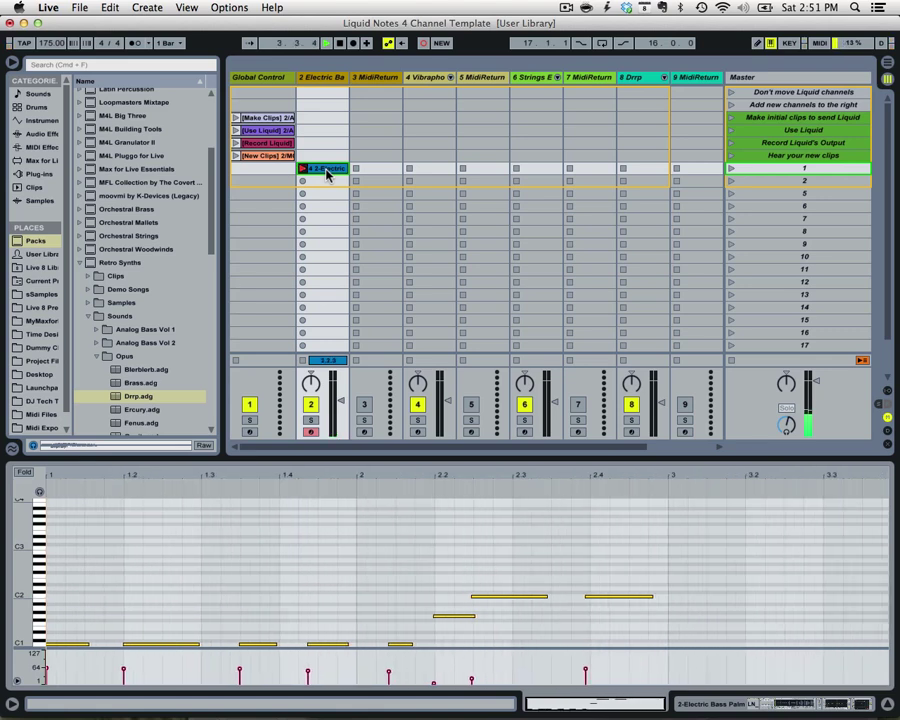
Discard the first bass take and record the bass part again
click(326, 172)
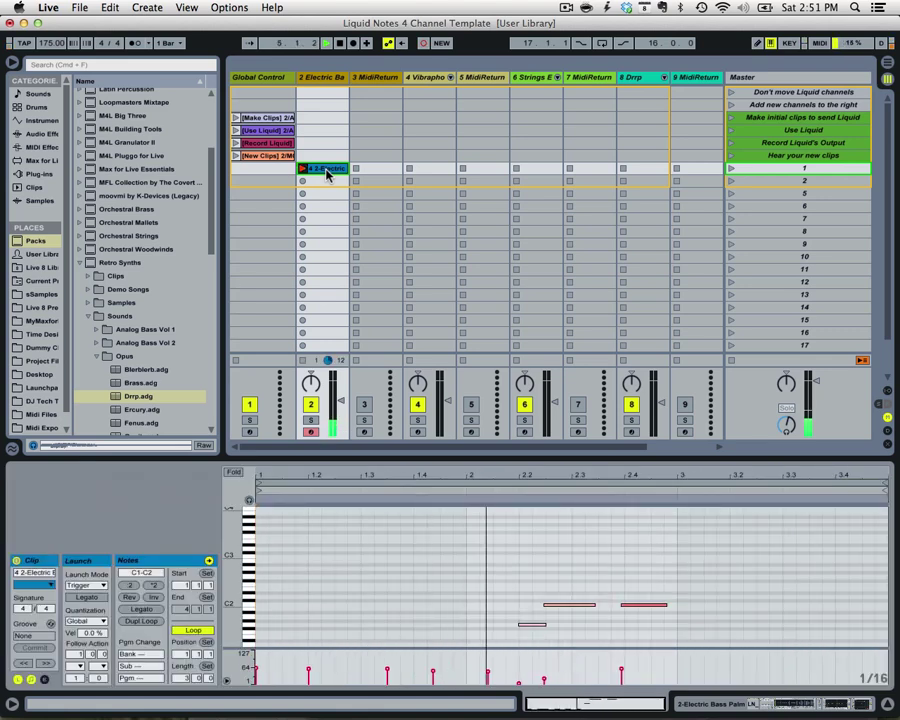
click(326, 169)
key(Delete)
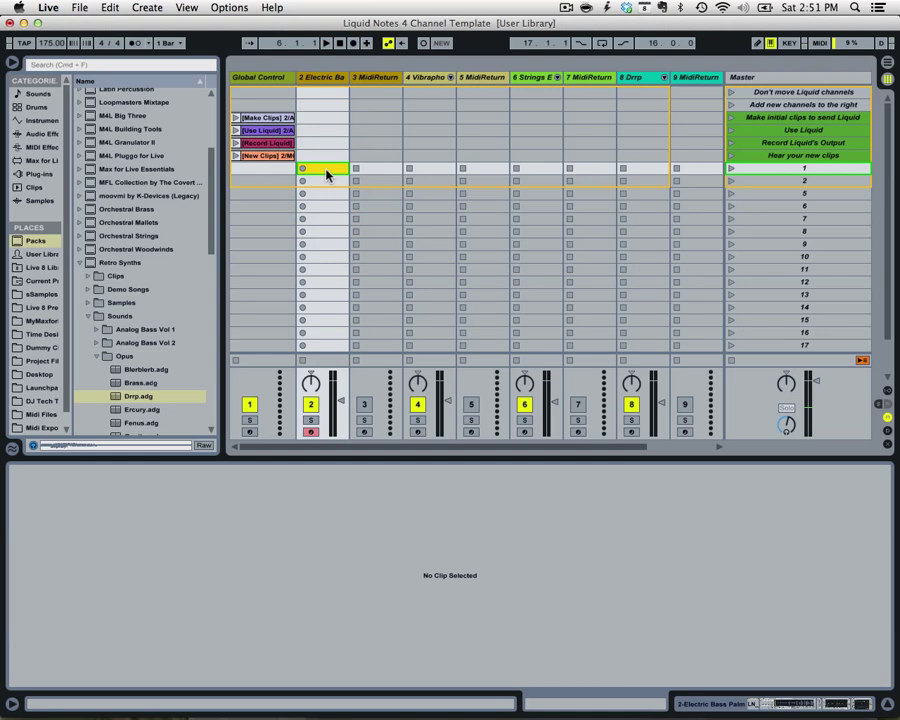
key(Return)
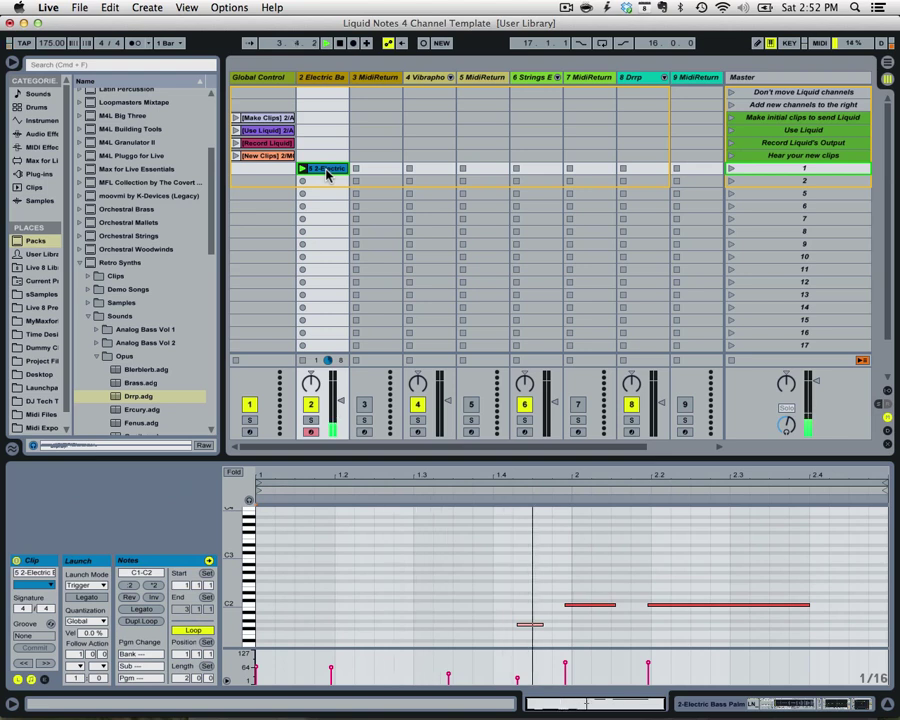
Quantize the bass clip's notes to a 1/8 grid
scroll(432, 613, down, 3)
click(412, 540)
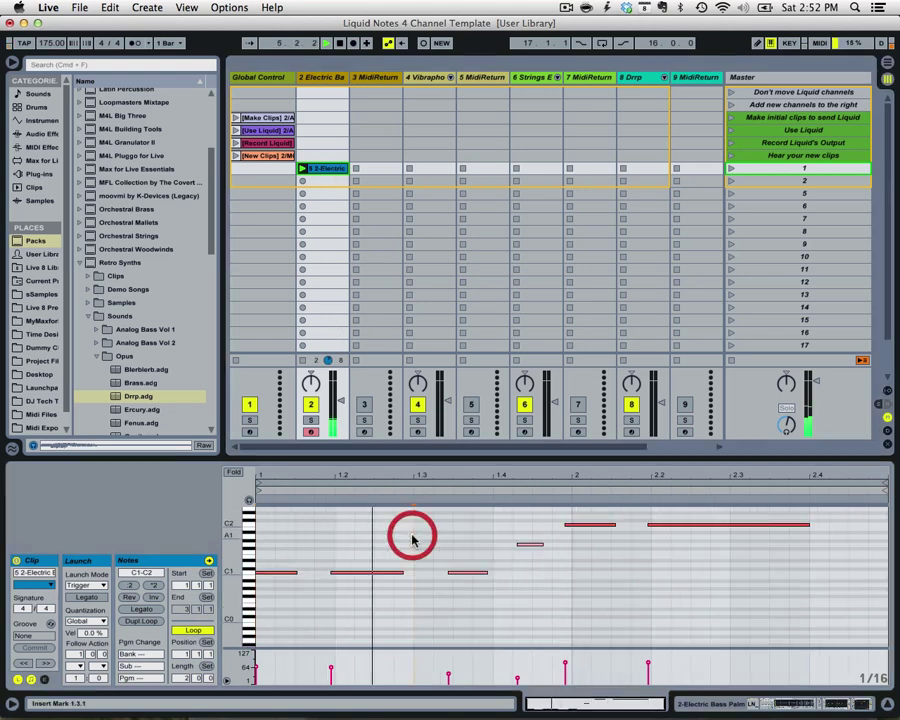
key(super+2)
key(super+u)
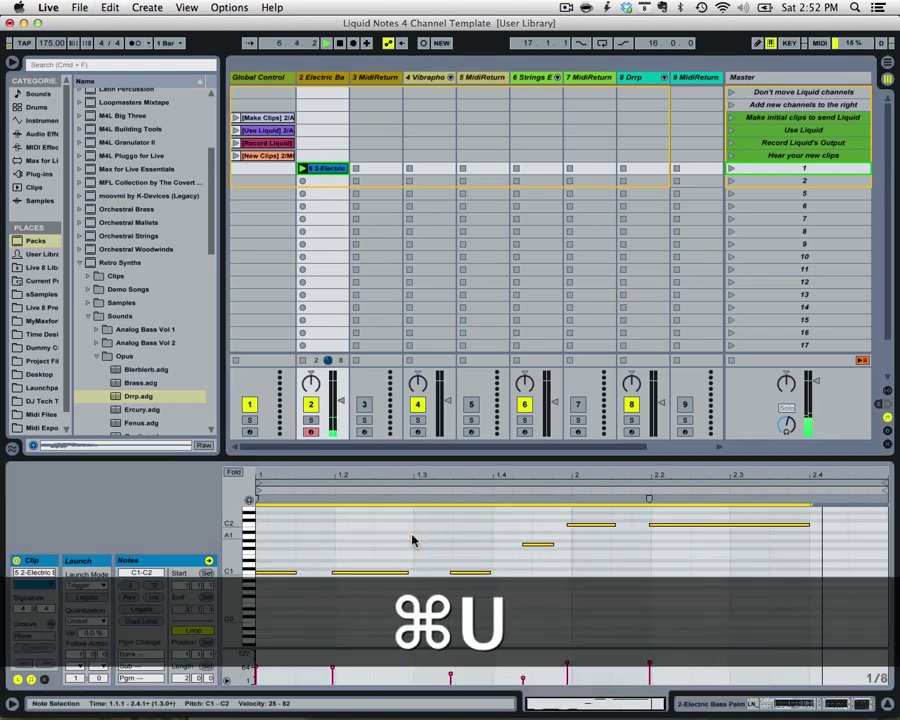
key(super+u)
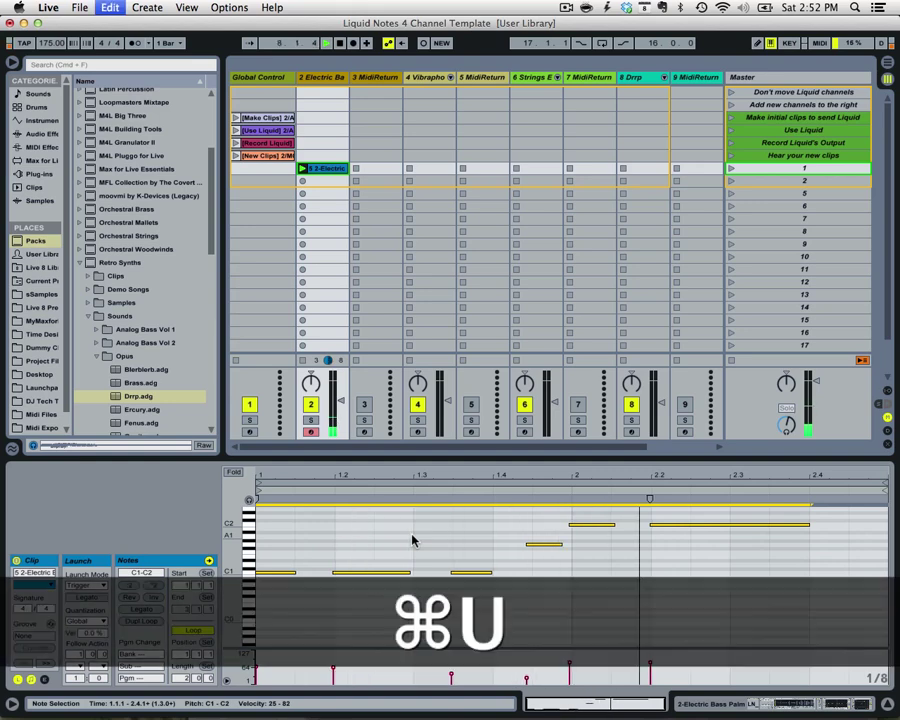
key(super+u)
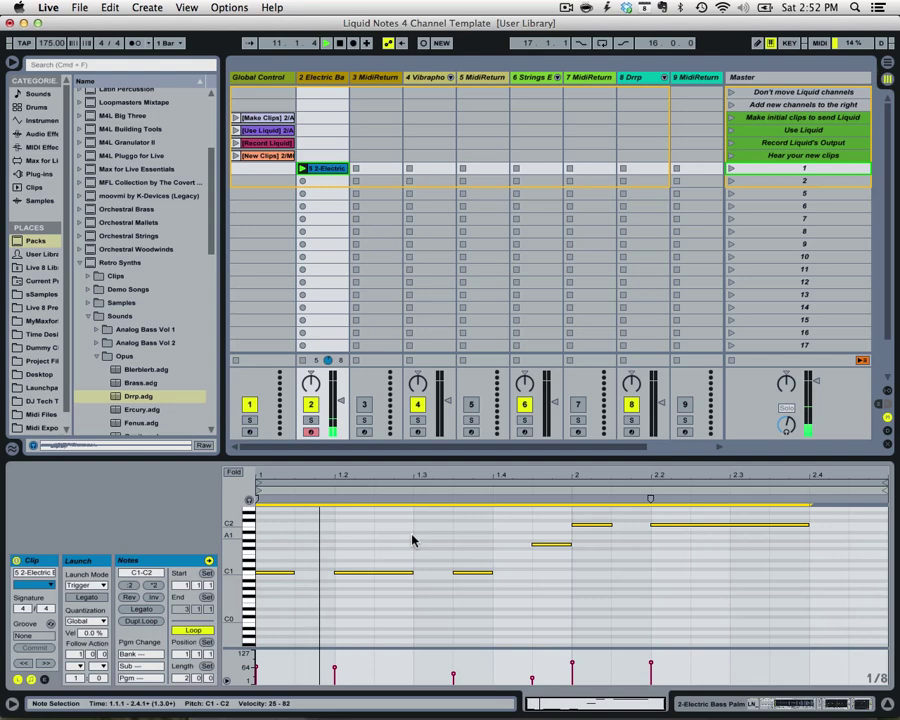
click(535, 574)
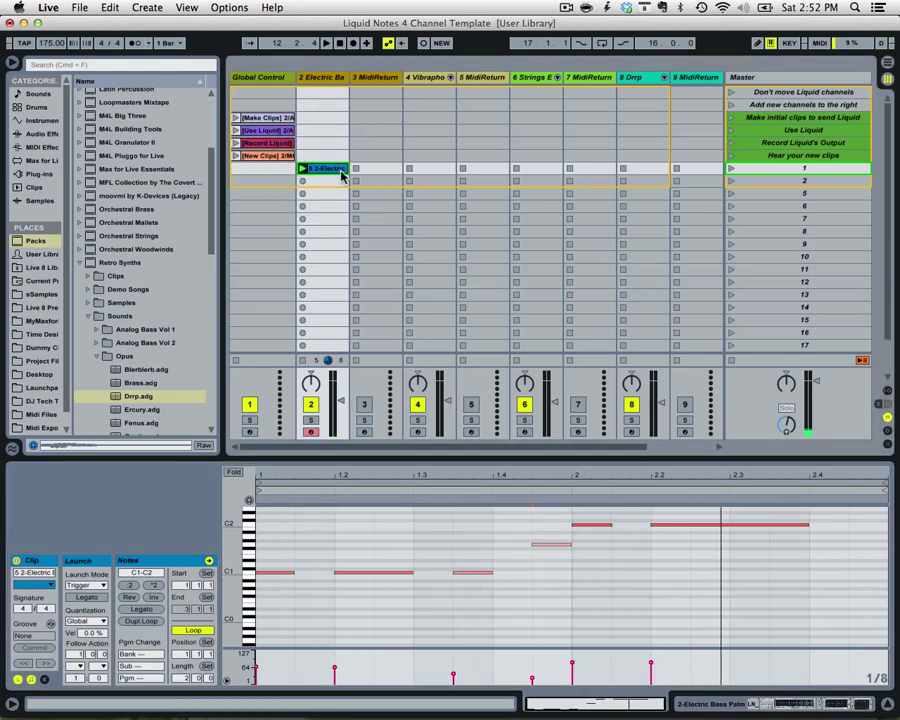
Double the bass clip's loop twice so it spans 8 bars
click(340, 170)
key(shift+Tab)
key(shift+Tab)
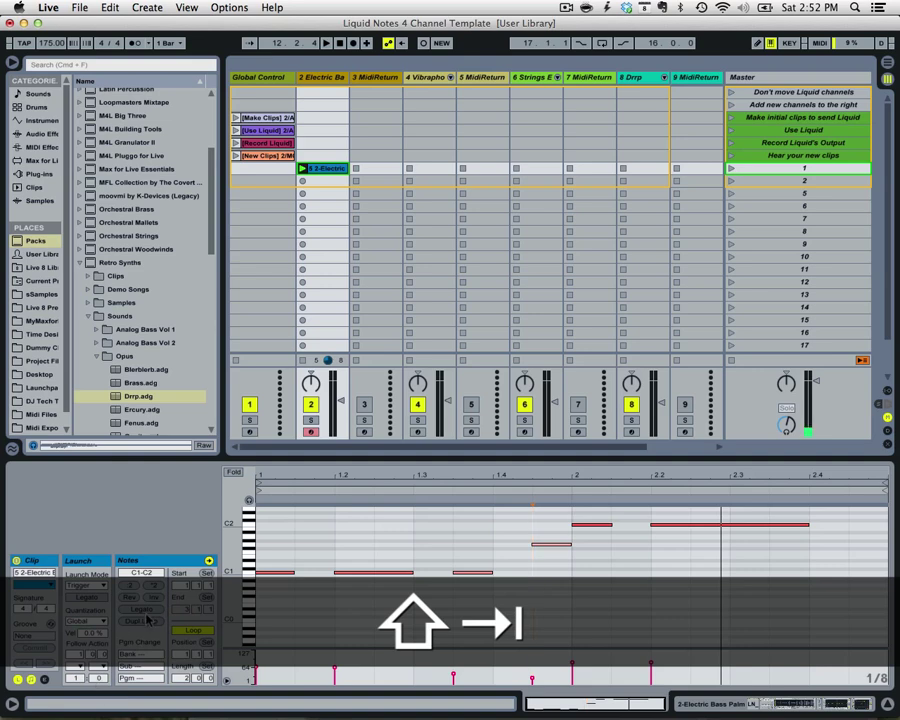
click(141, 620)
click(141, 620)
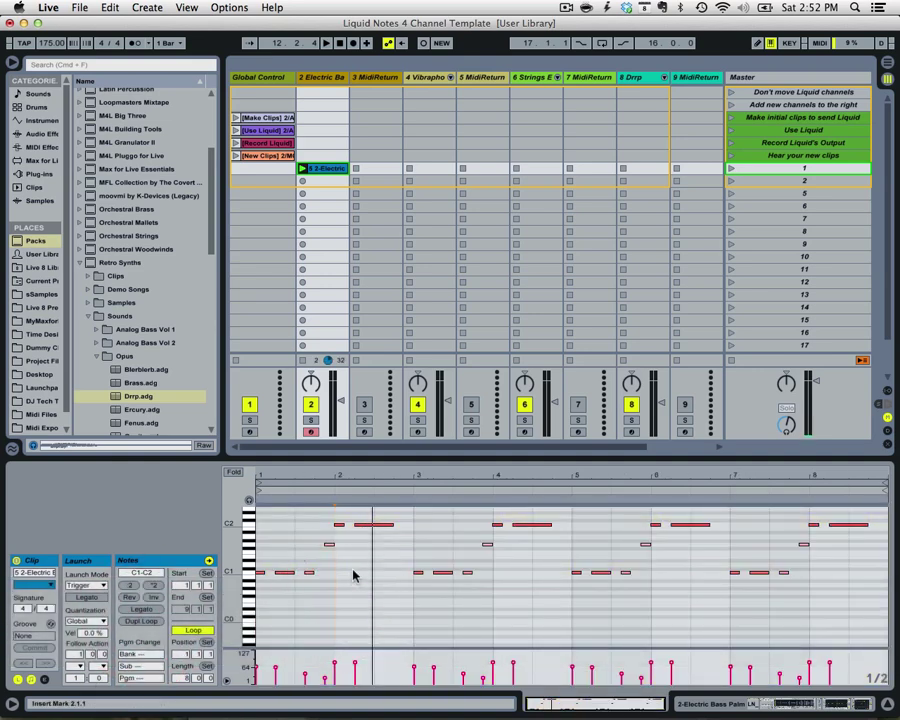
Record a vibraphone clip into the Vibraphone track's first slot
click(430, 171)
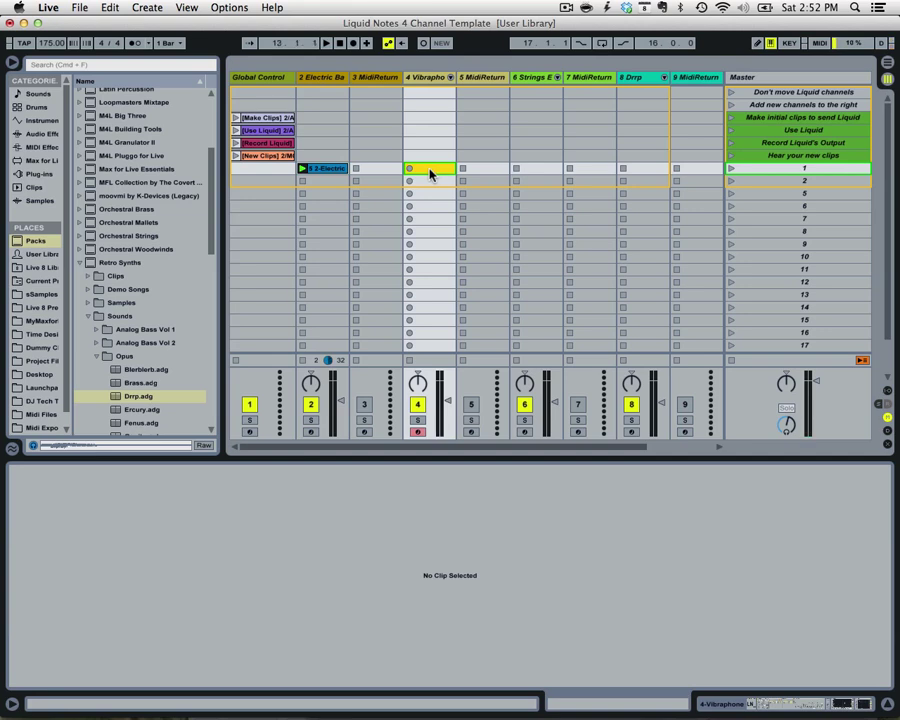
key(Return)
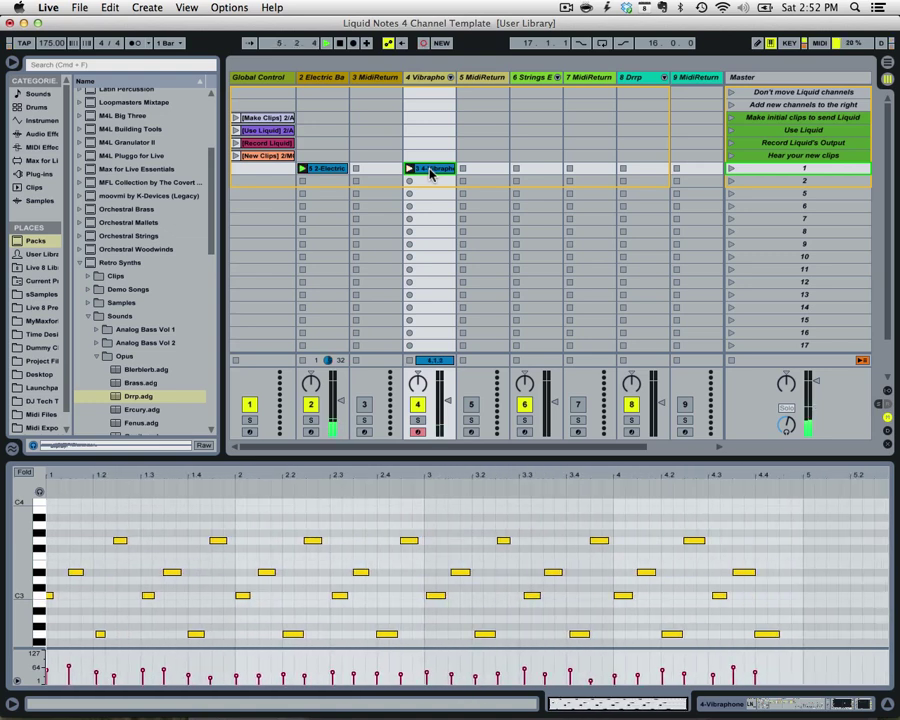
click(430, 170)
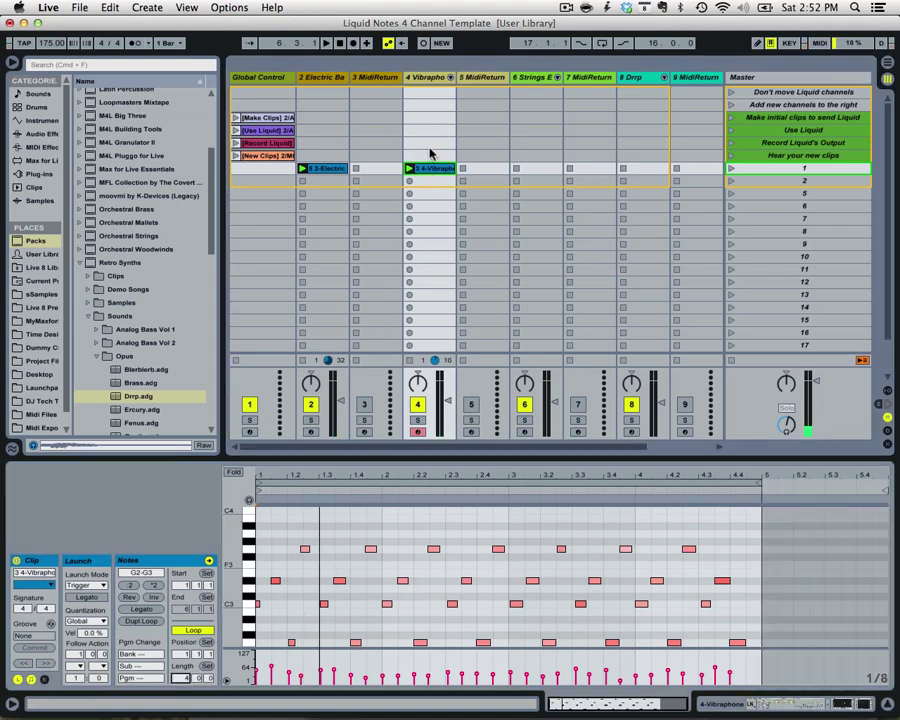
Crop the vibraphone clip and double its loop to 8 bars
right_click(430, 168)
click(478, 311)
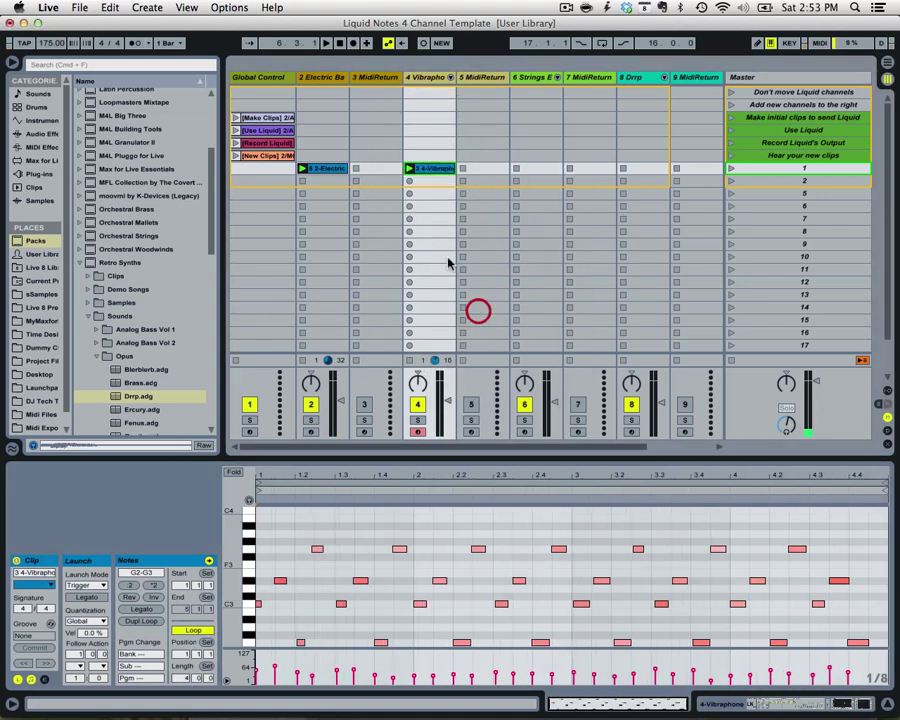
click(141, 621)
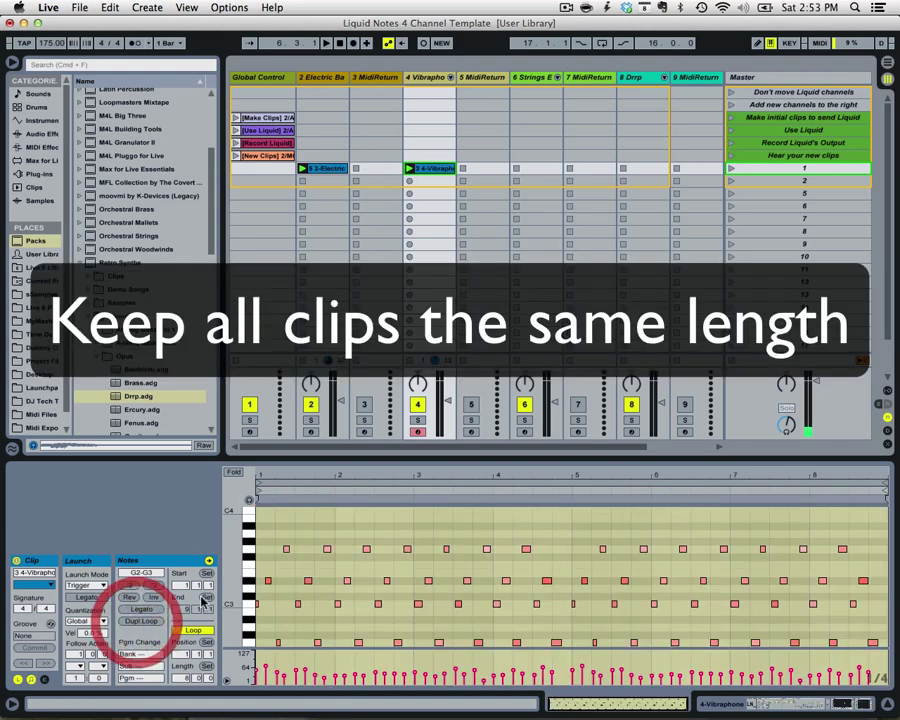
key(space)
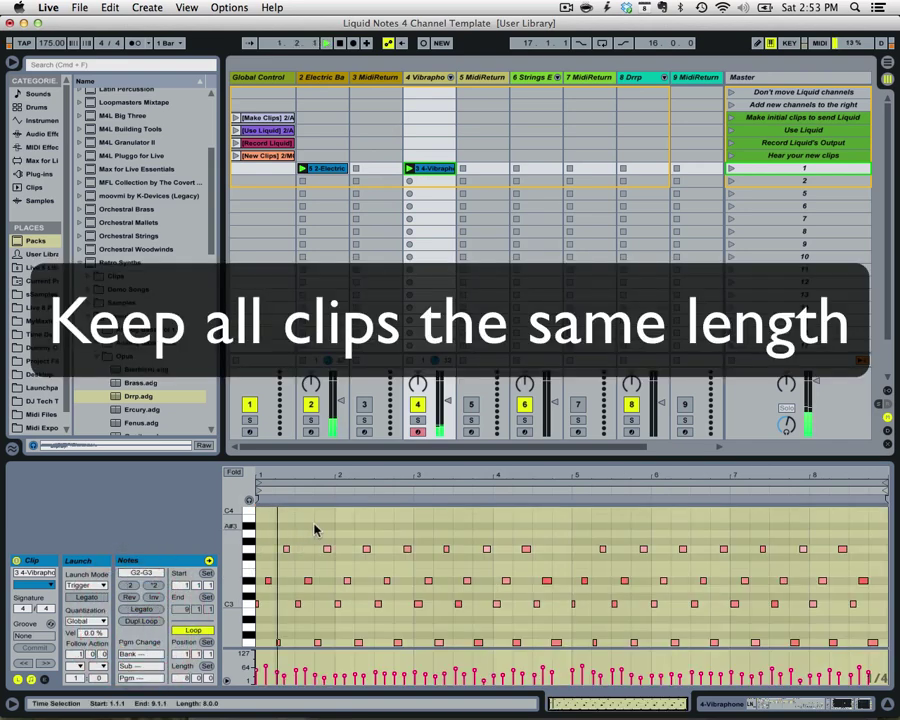
click(529, 170)
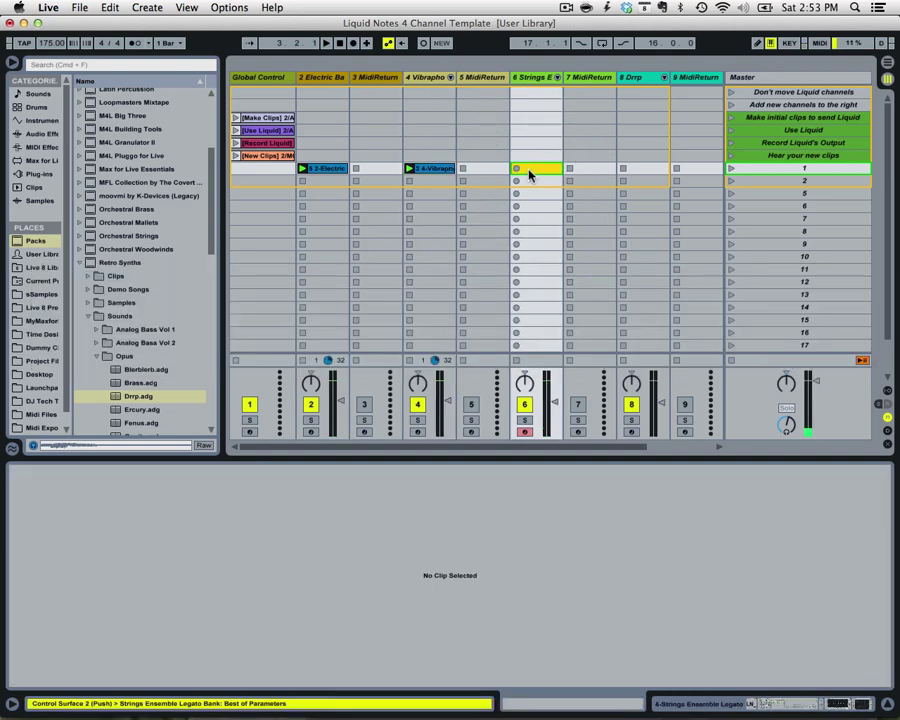
Record a strings chord clip into the Strings track's first slot and double it to 8 bars
key(Return)
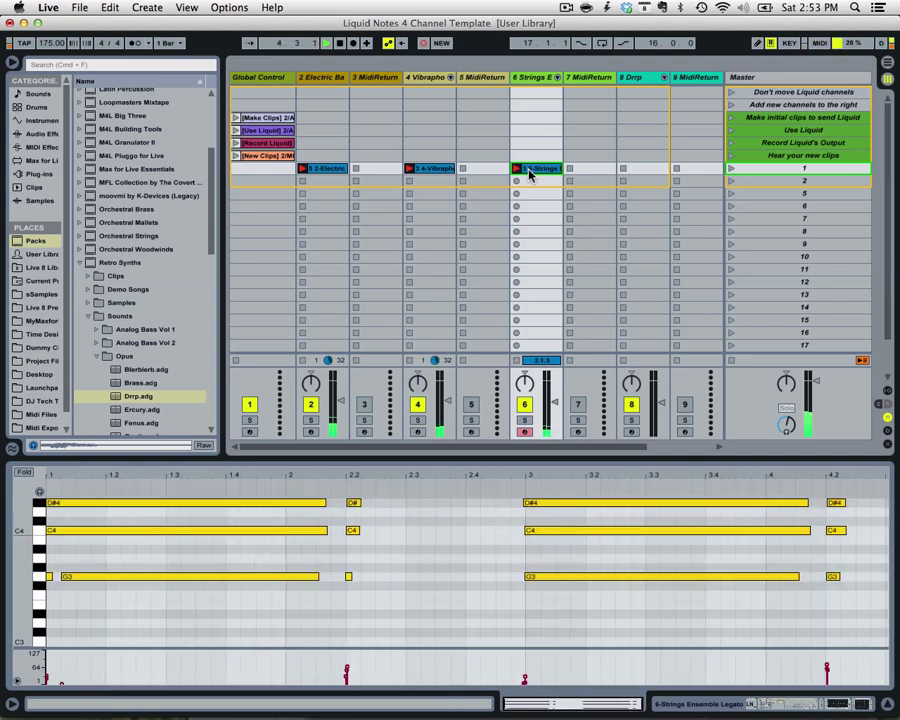
click(530, 172)
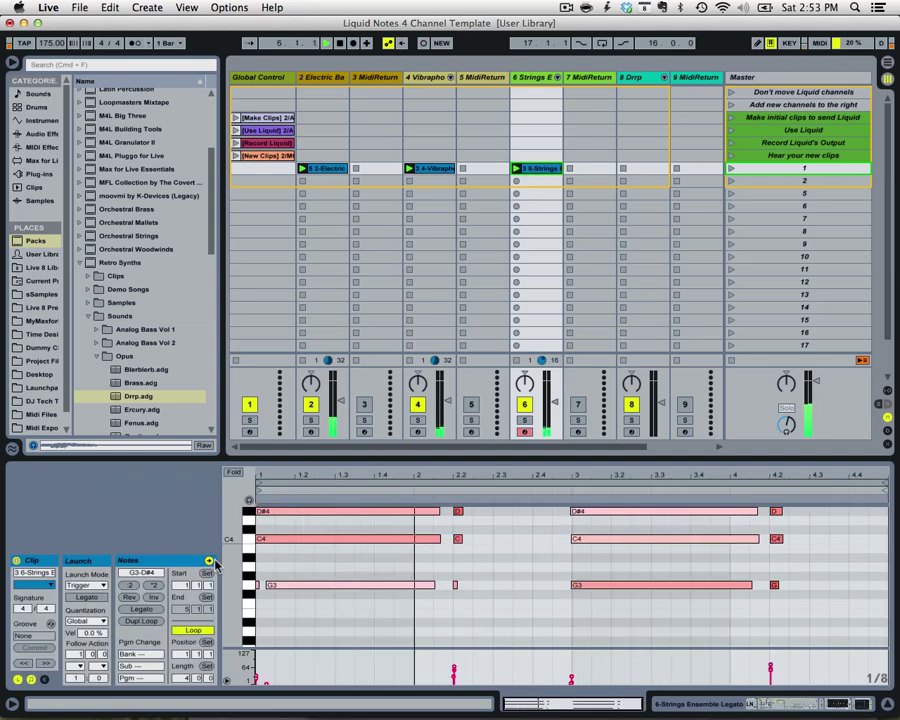
click(141, 621)
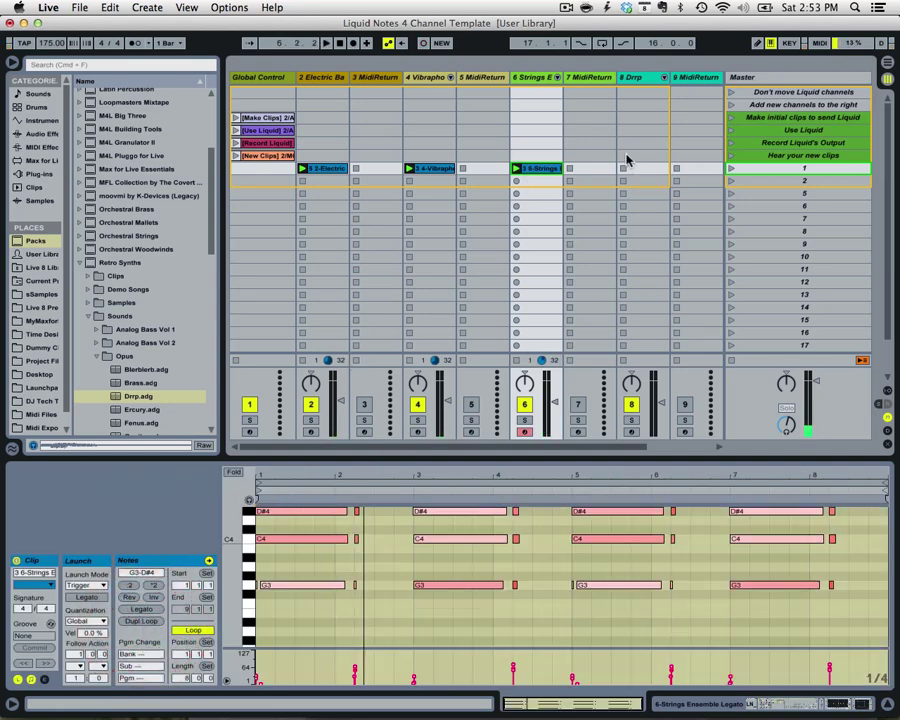
click(640, 170)
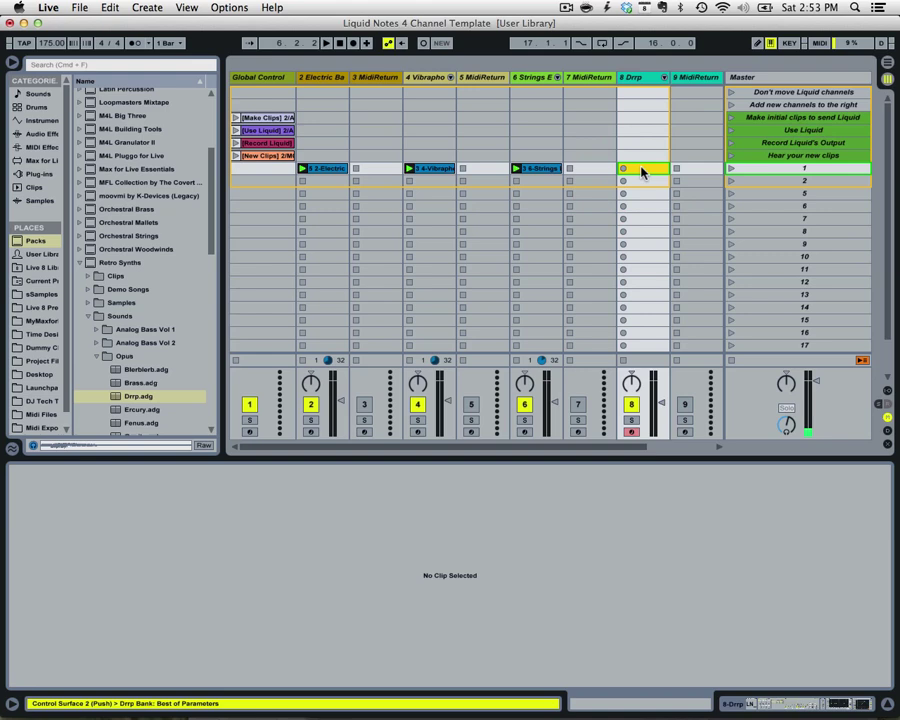
Record an 8-bar Drrp clip, then scroll back to the Global Control and Electric Bass tracks
key(Return)
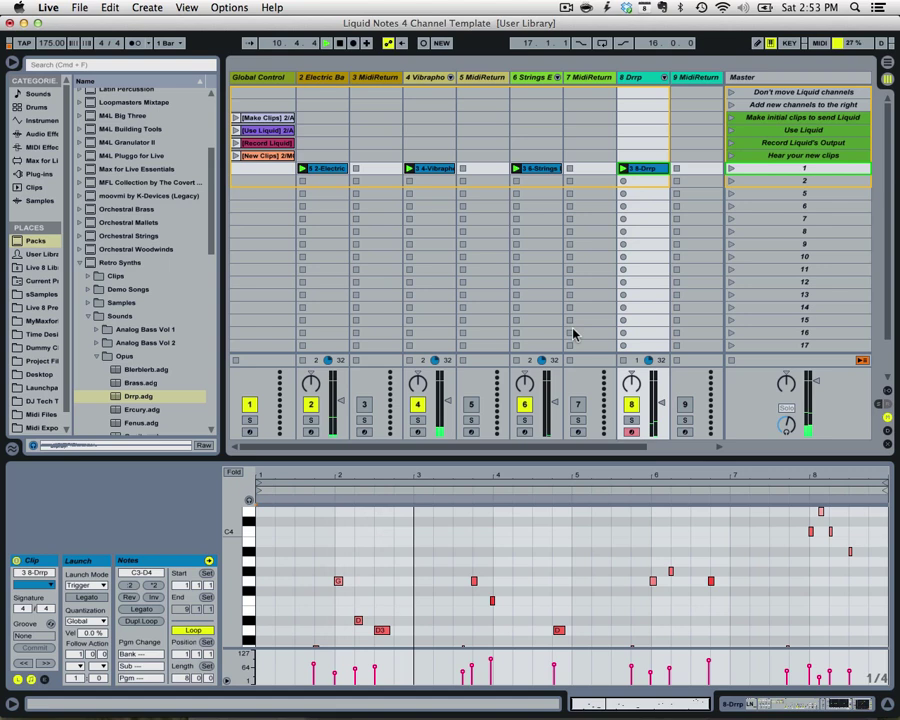
scroll(570, 340, down, 1)
scroll(556, 558, down, 2)
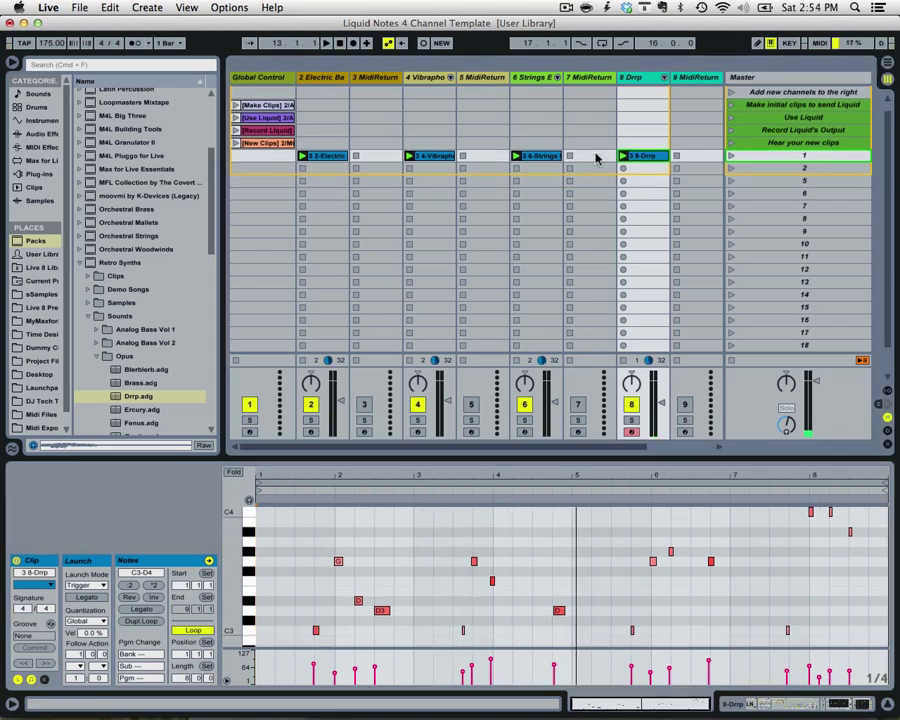
key(shift)
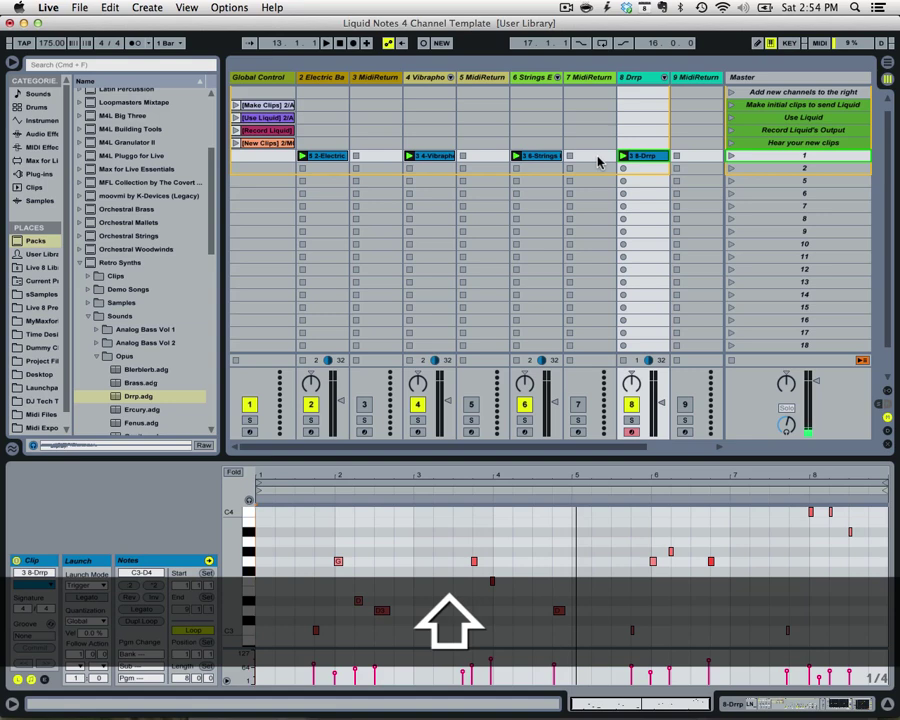
key(shift+Tab)
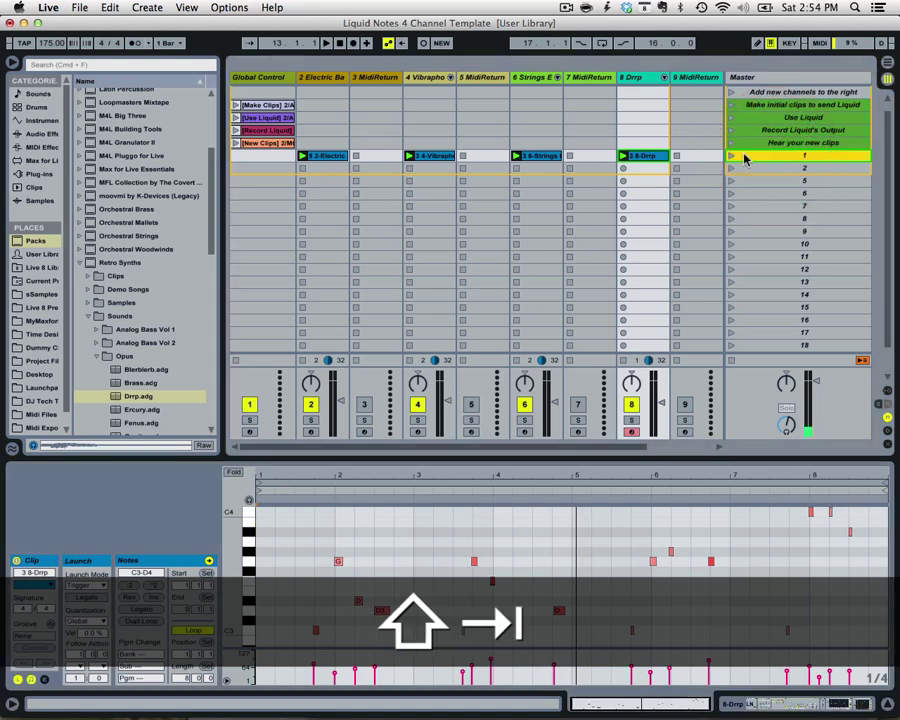
key(shift+Tab)
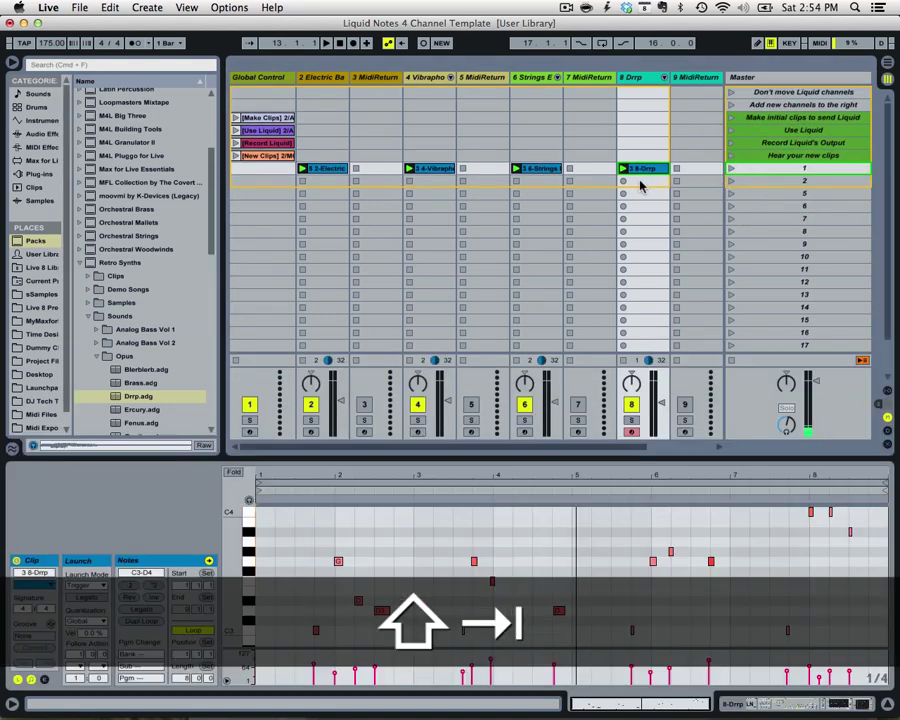
scroll(641, 185, right, 3)
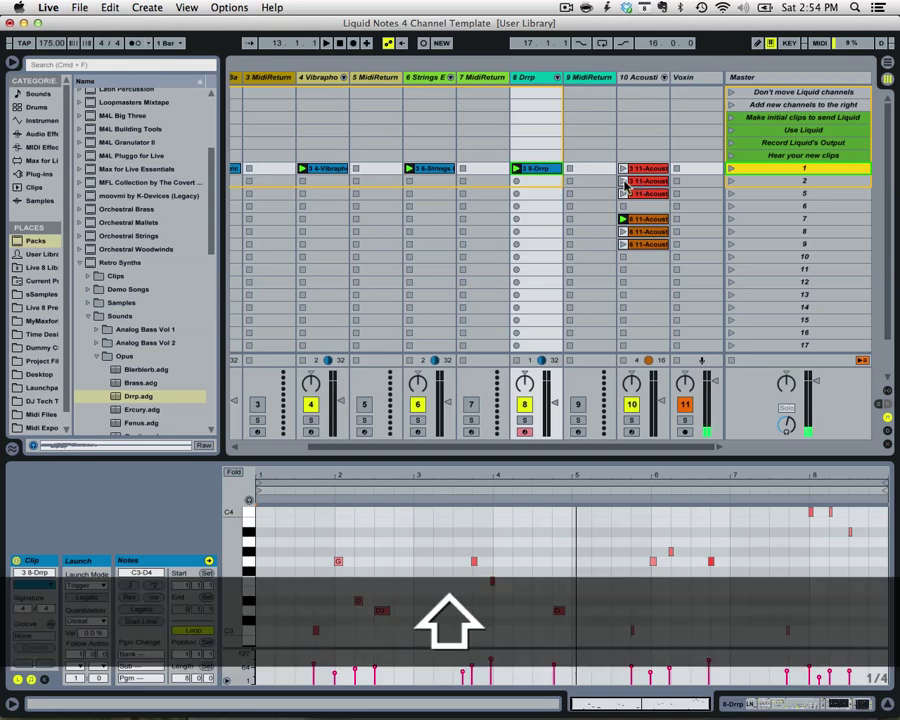
scroll(625, 187, left, 3)
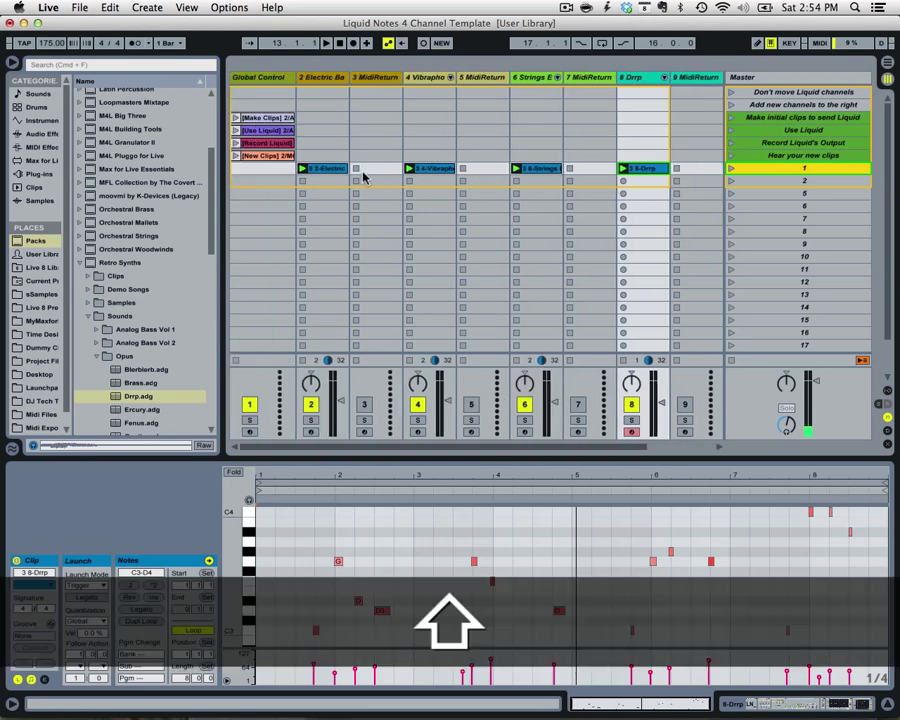
Check the notes of the Electric Bass, Vibraphone, Strings and Drrp clips
click(318, 169)
click(445, 170)
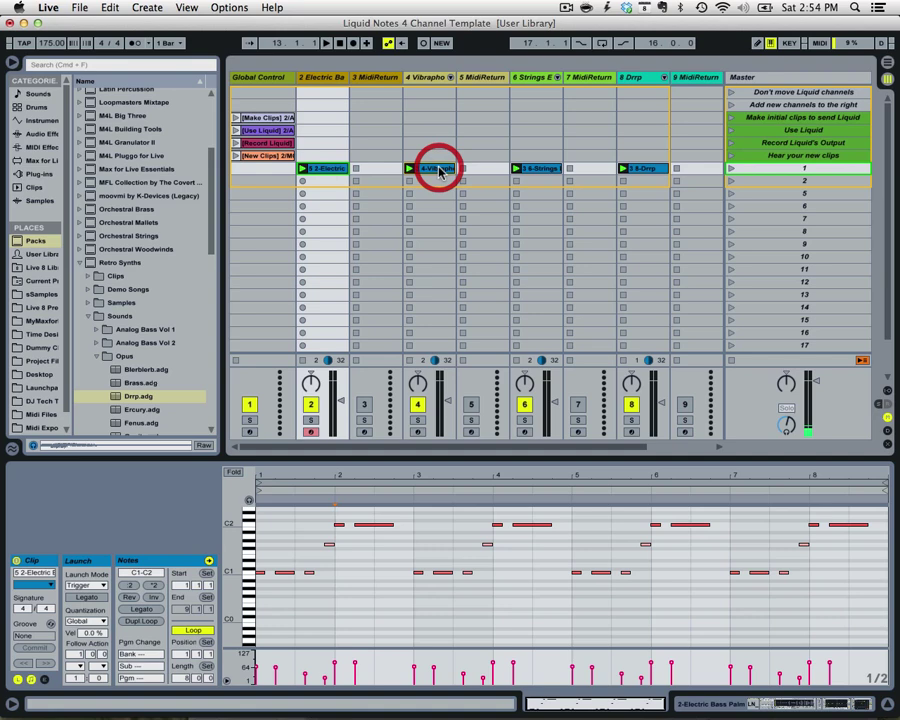
click(535, 169)
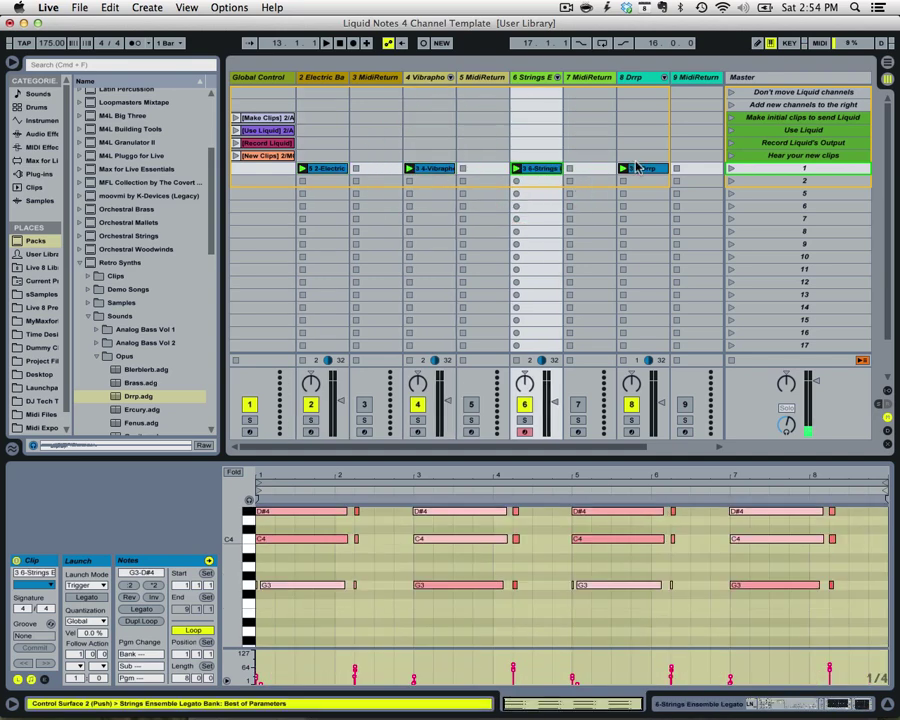
click(640, 170)
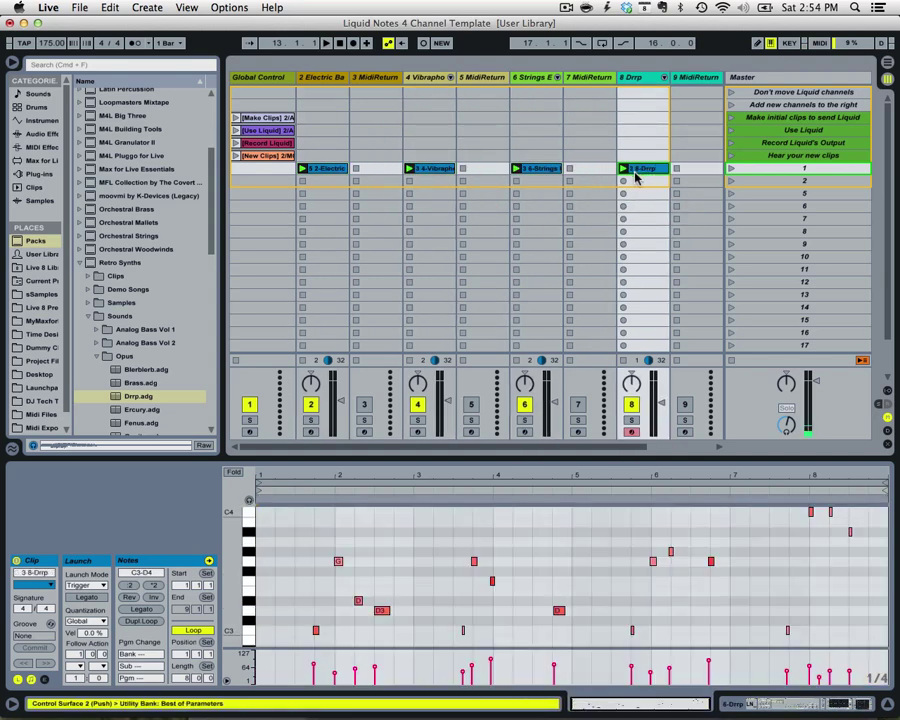
Launch the Use Liquid scene, make scene 1 current, and switch to Liquid Notes
click(753, 134)
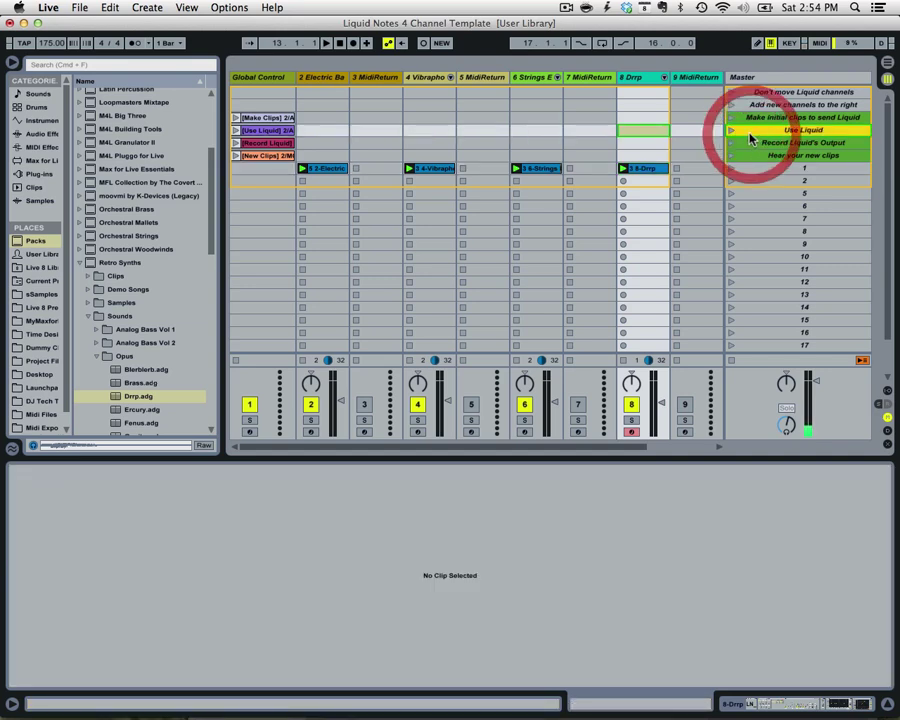
click(731, 130)
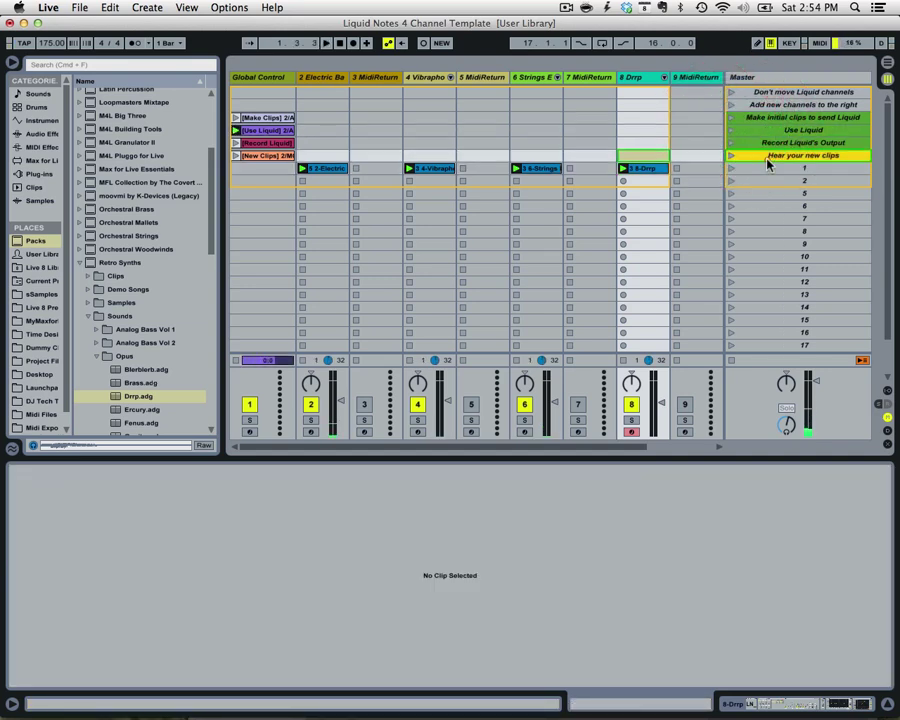
click(765, 168)
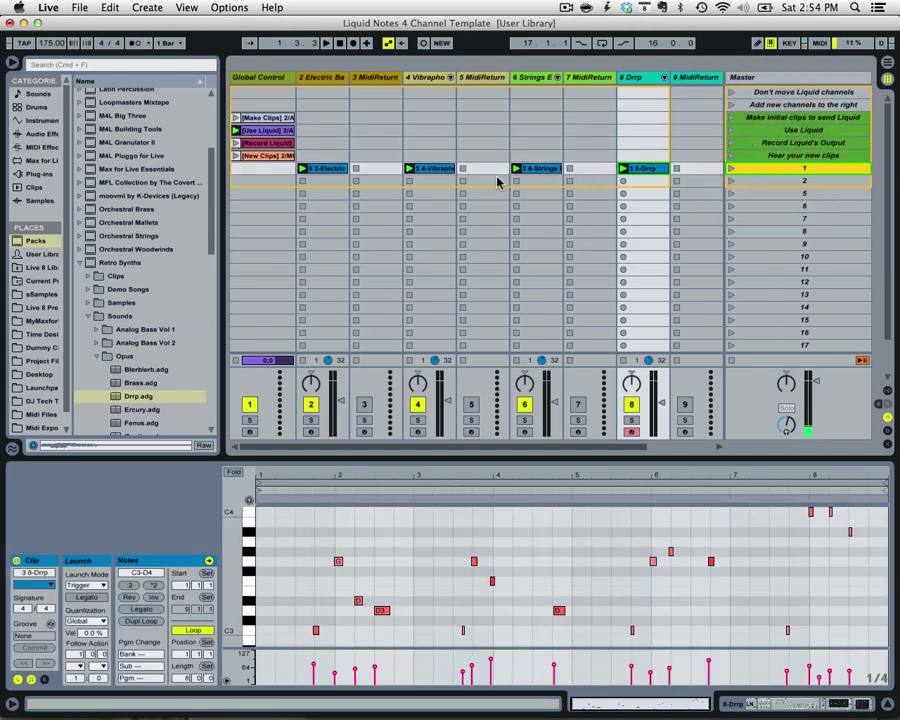
key(super+Tab)
key(super+Tab)
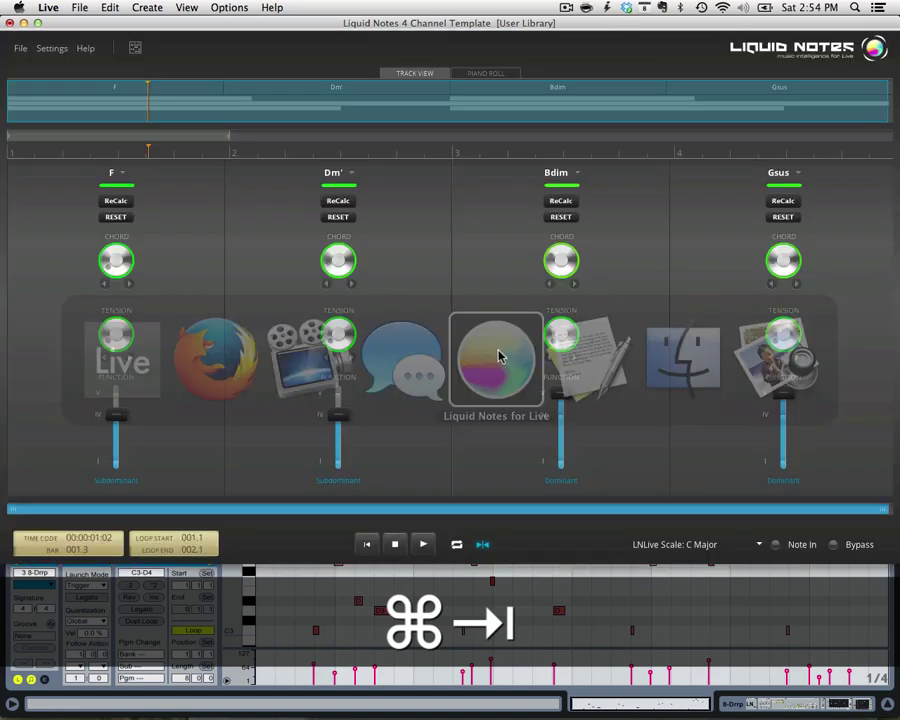
Start a new clip import from Live, which warns that 6-Strings mixes chord and melody parts
click(18, 48)
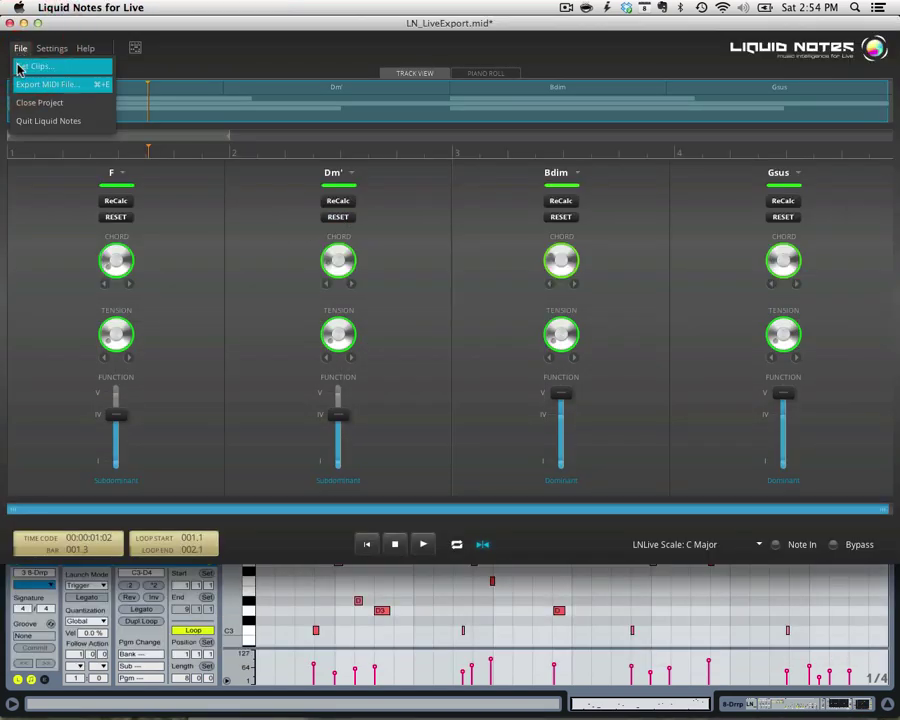
click(18, 66)
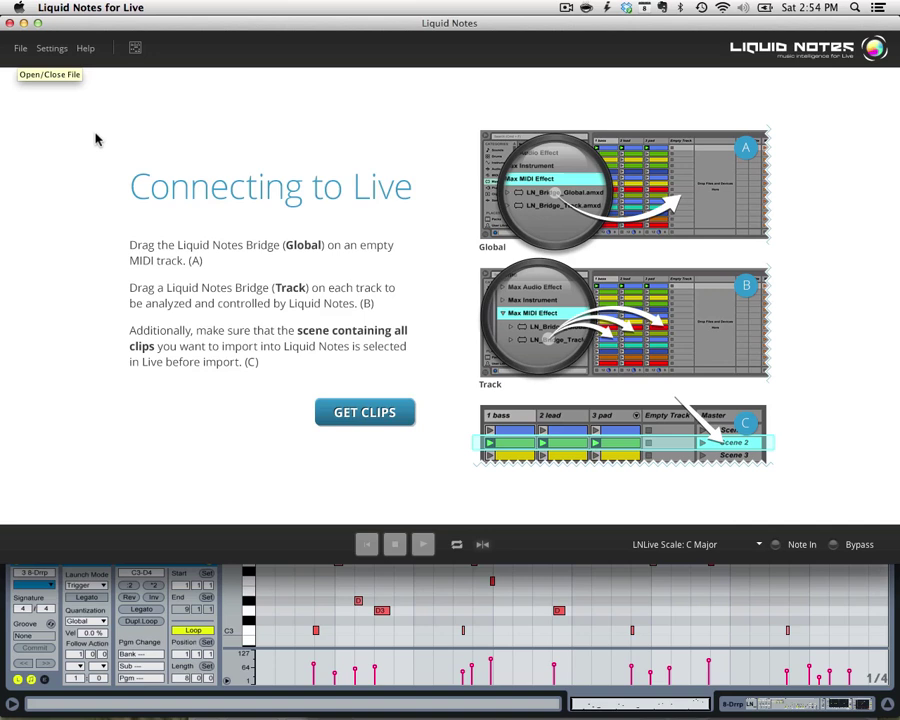
click(398, 408)
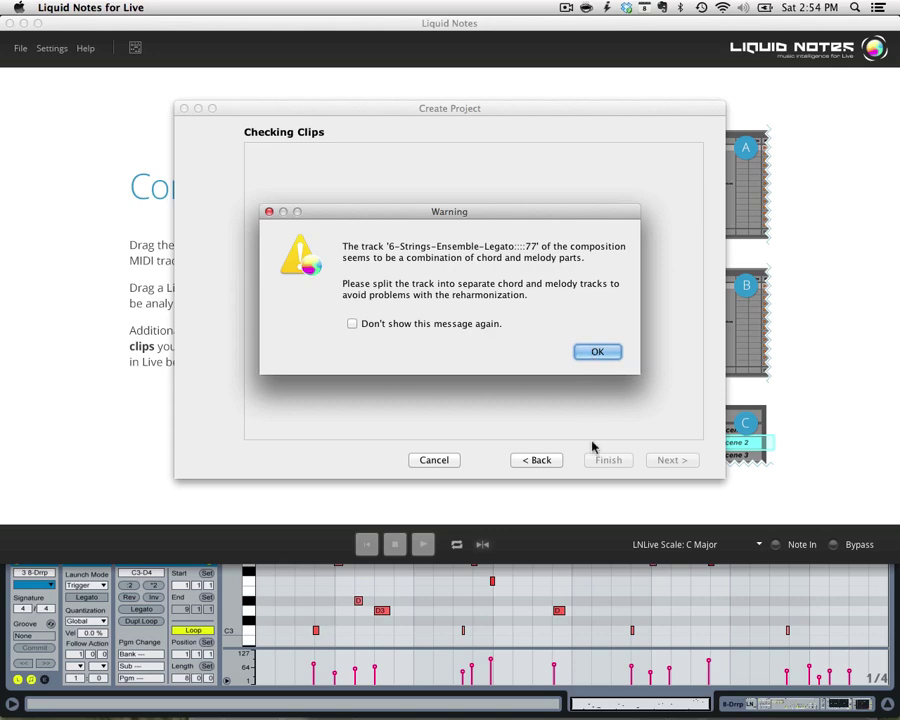
click(599, 587)
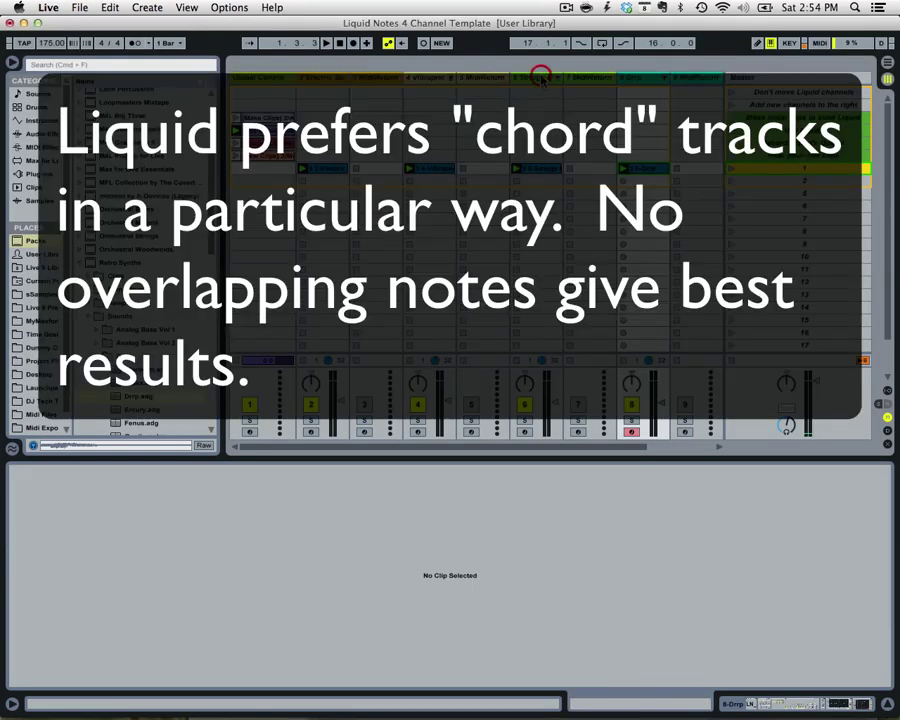
Select all notes in the 6 Strings clip and quantize their starts and ends to the grid
click(537, 168)
click(388, 635)
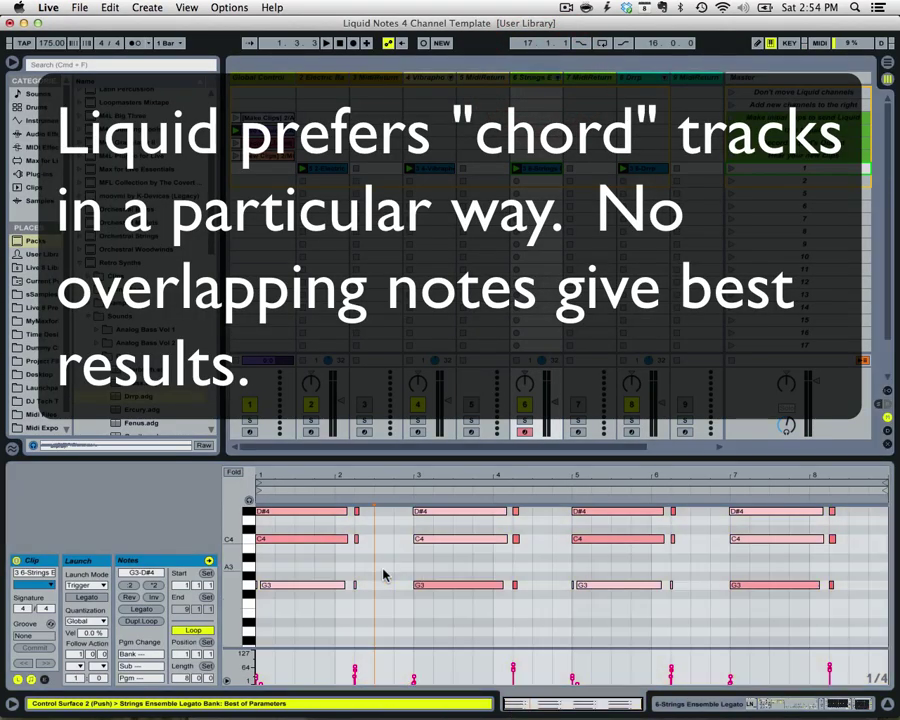
click(370, 590)
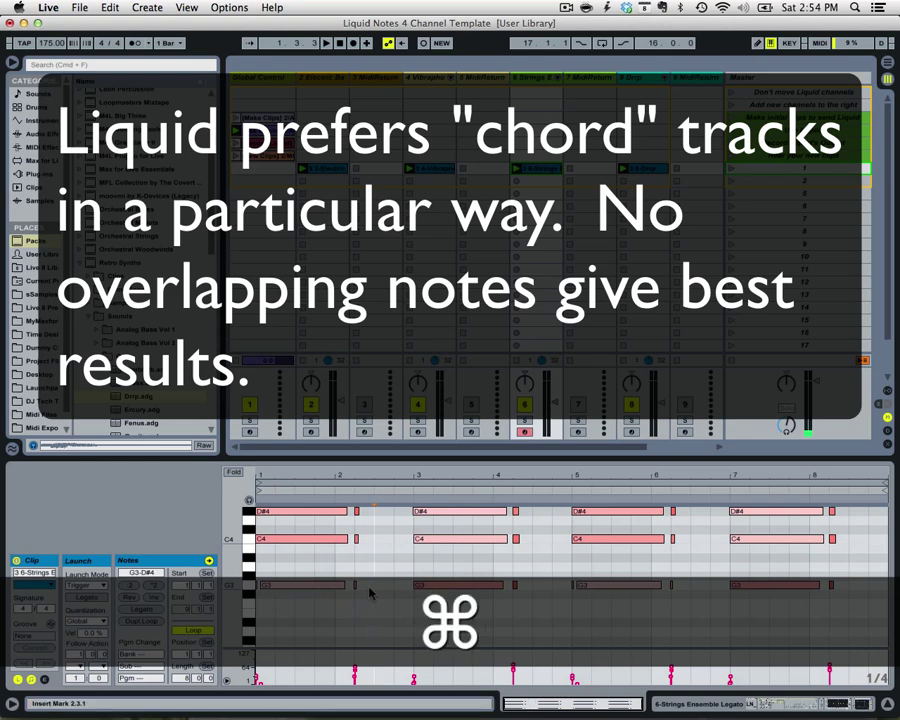
key(super+a)
key(super+u)
key(super+shift+u)
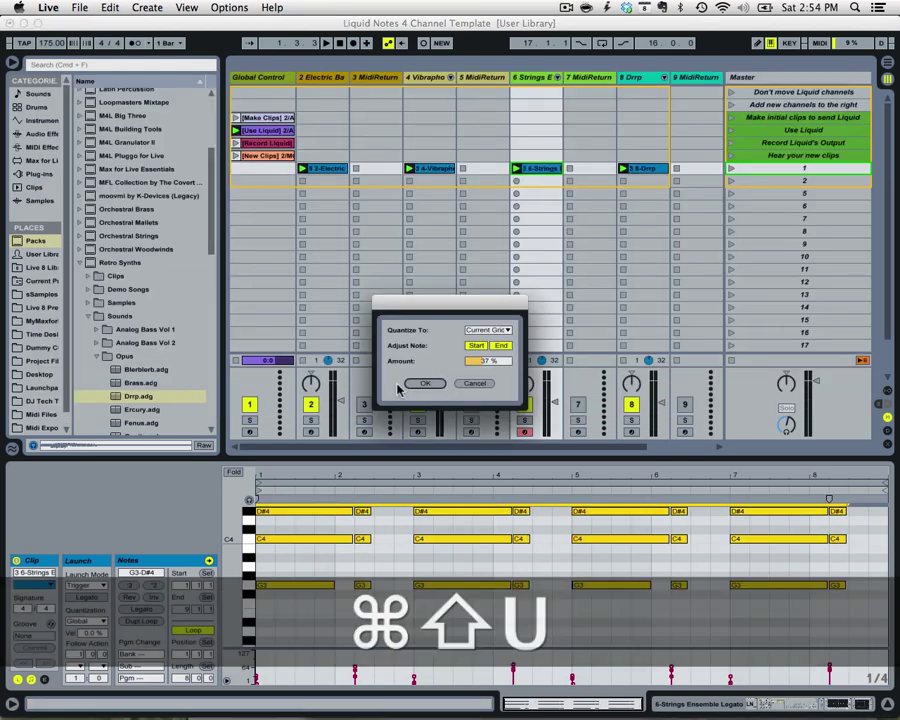
click(425, 383)
click(433, 492)
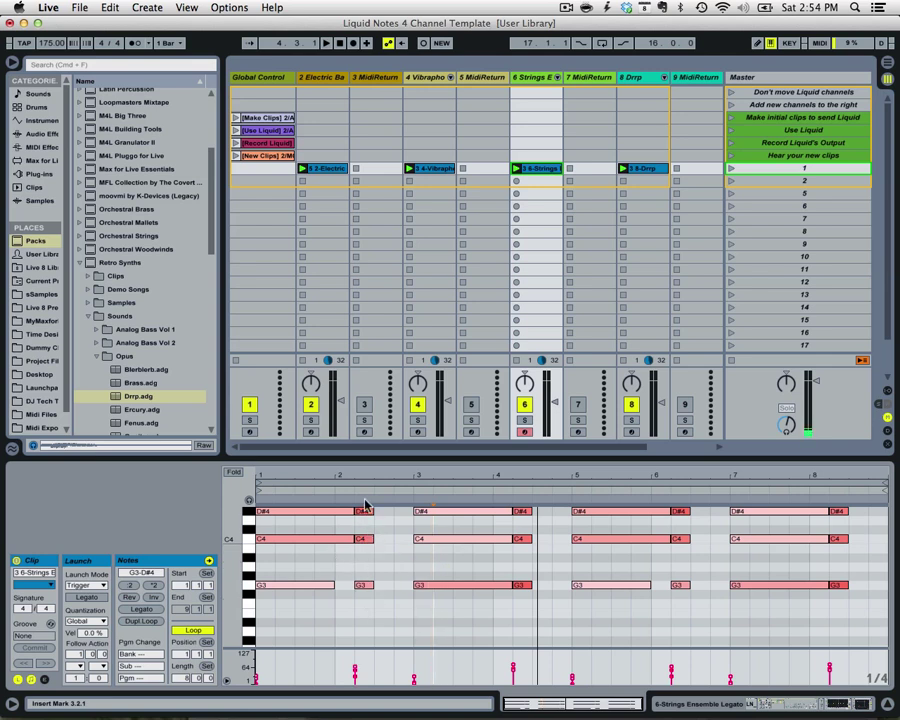
Lengthen the first G3 note so it ends at 2.2.1, then go back to Liquid Notes
drag(334, 585, 354, 585)
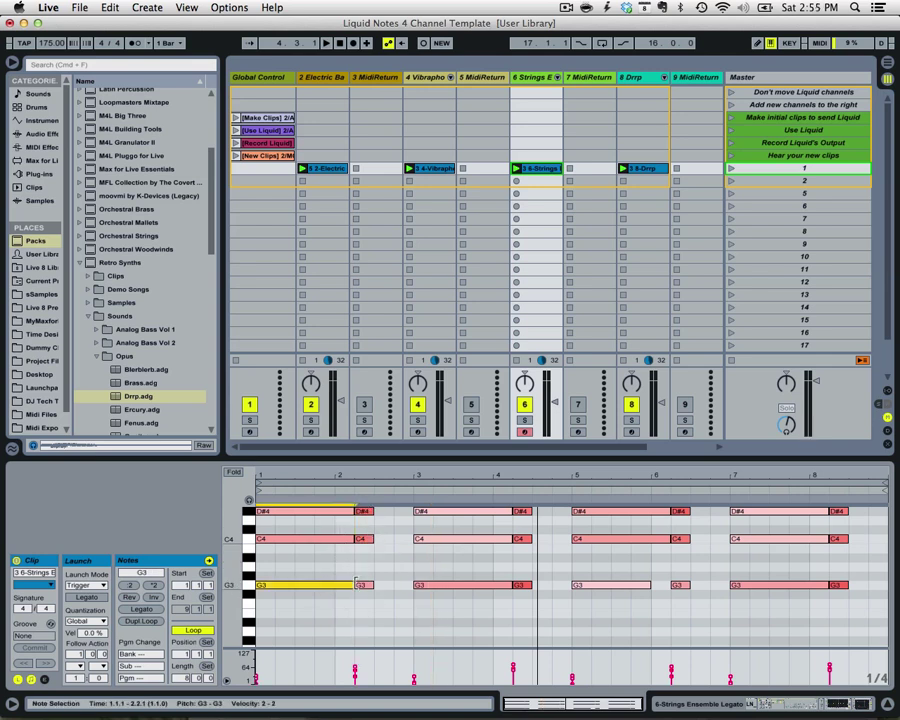
click(570, 172)
key(super+Tab)
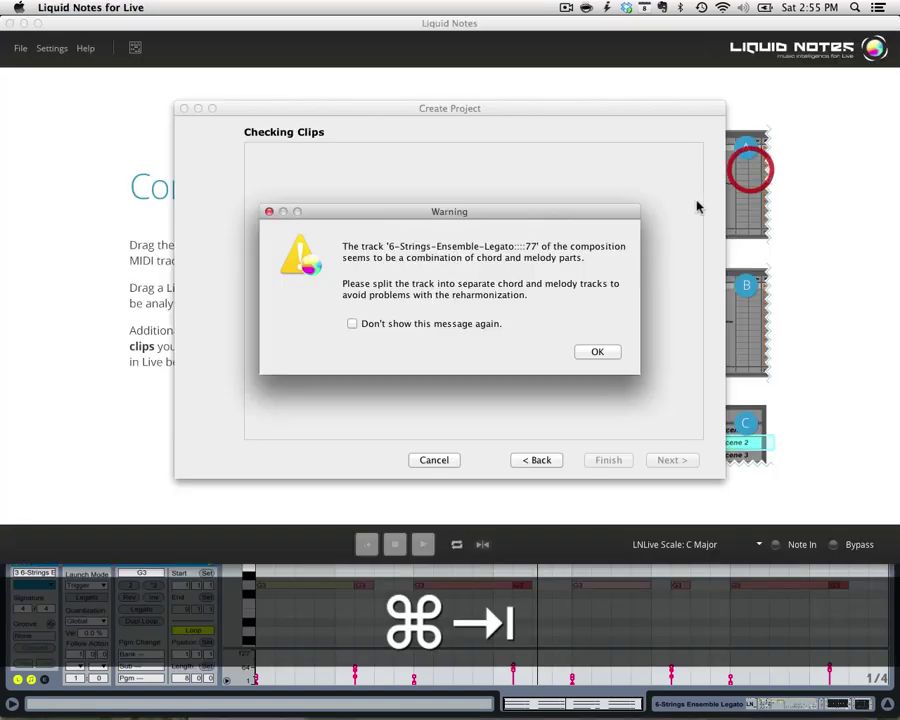
Dismiss the warning and import Live's clips into a new C natural minor project
click(600, 360)
click(432, 462)
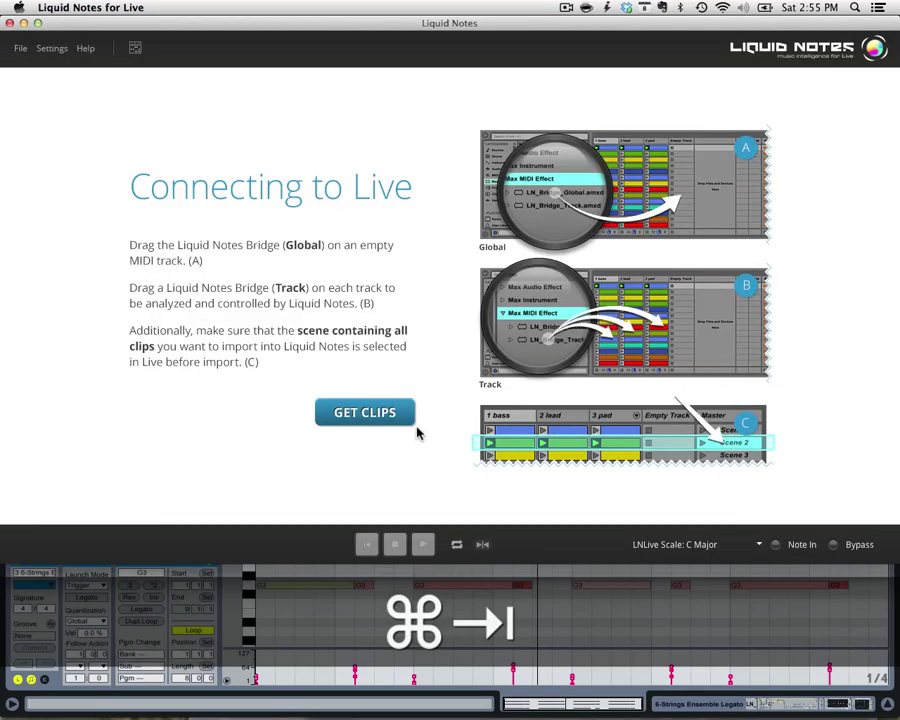
click(347, 414)
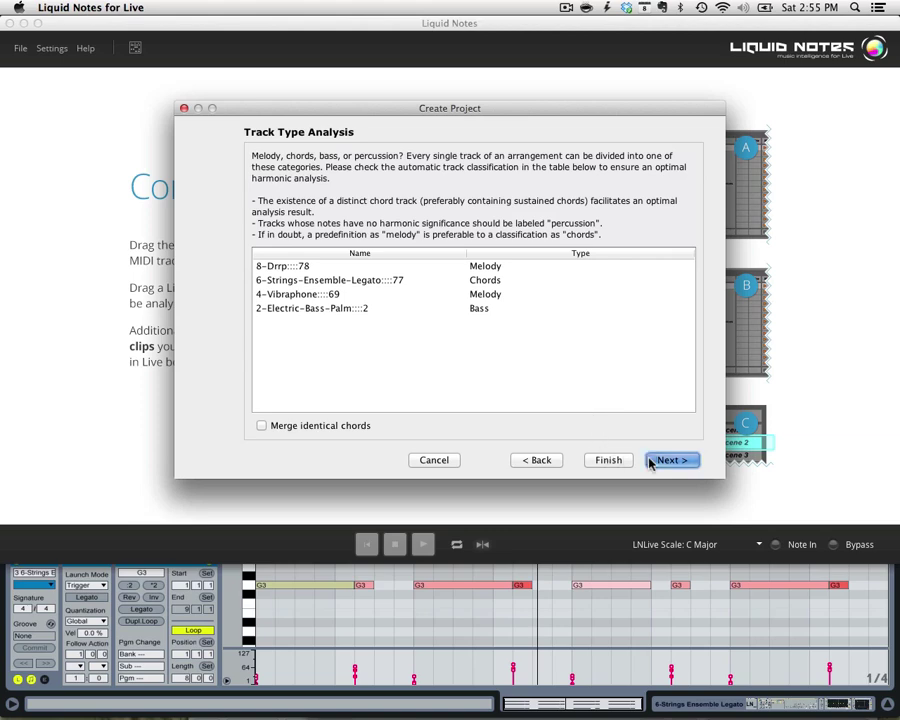
click(669, 460)
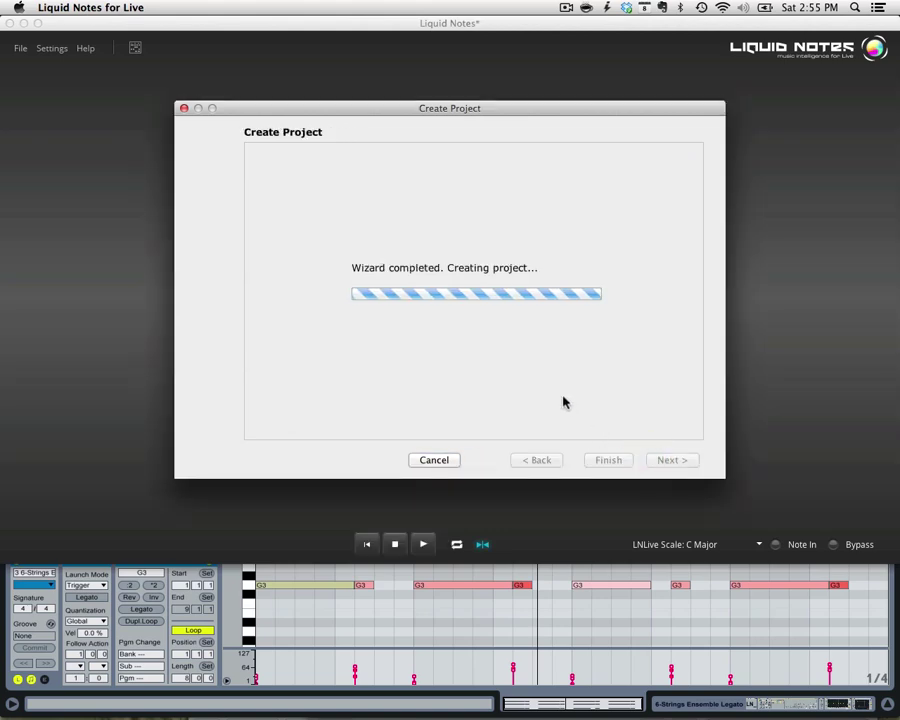
Pull down the 6 Strings track's volume fader in Ableton Live
click(551, 613)
click(584, 290)
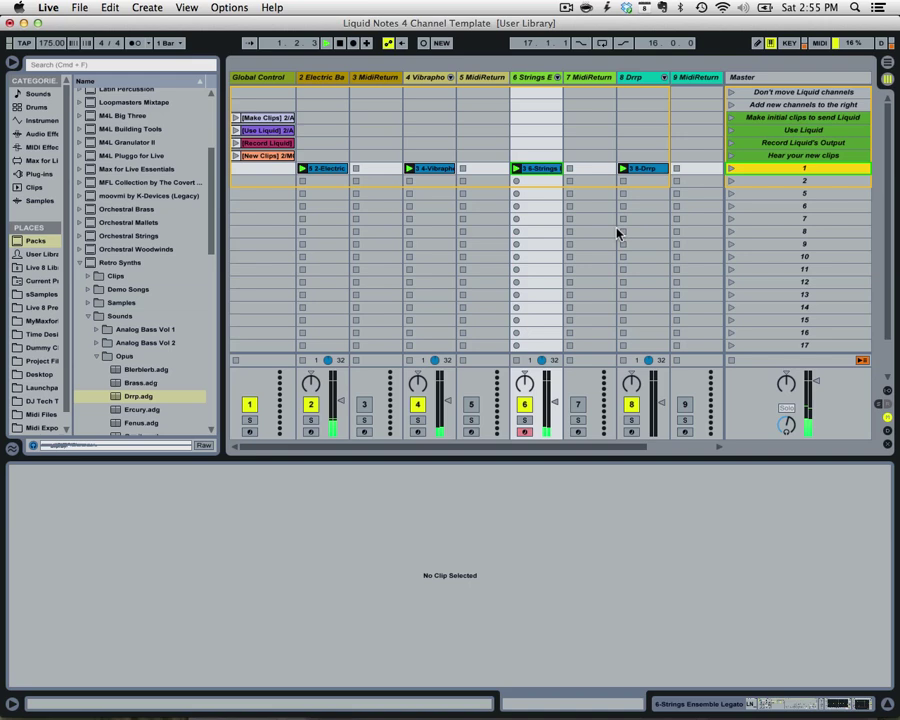
key(super+Tab)
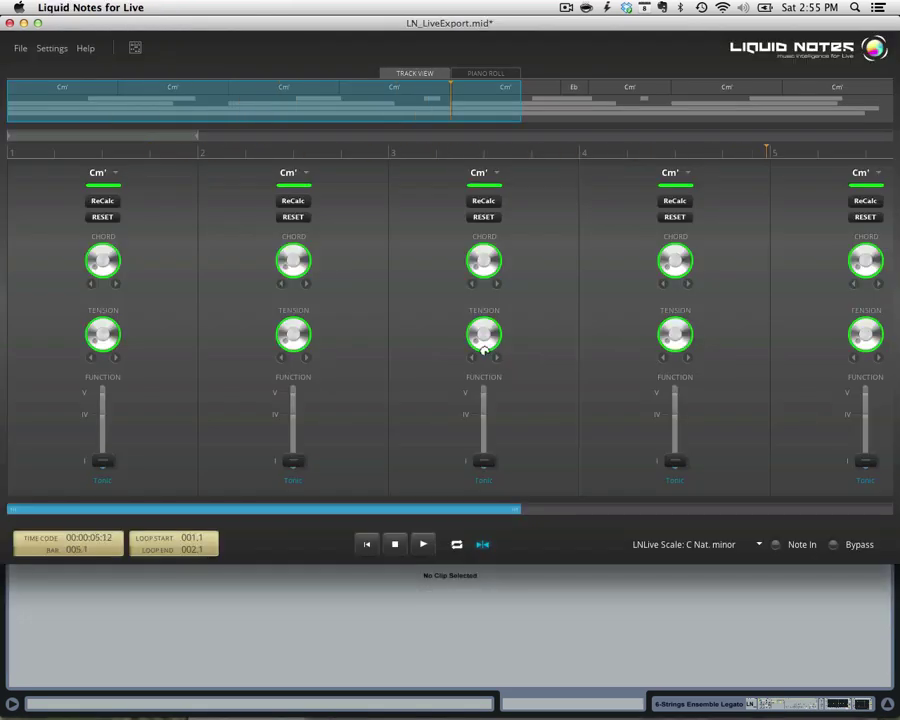
key(super+Tab)
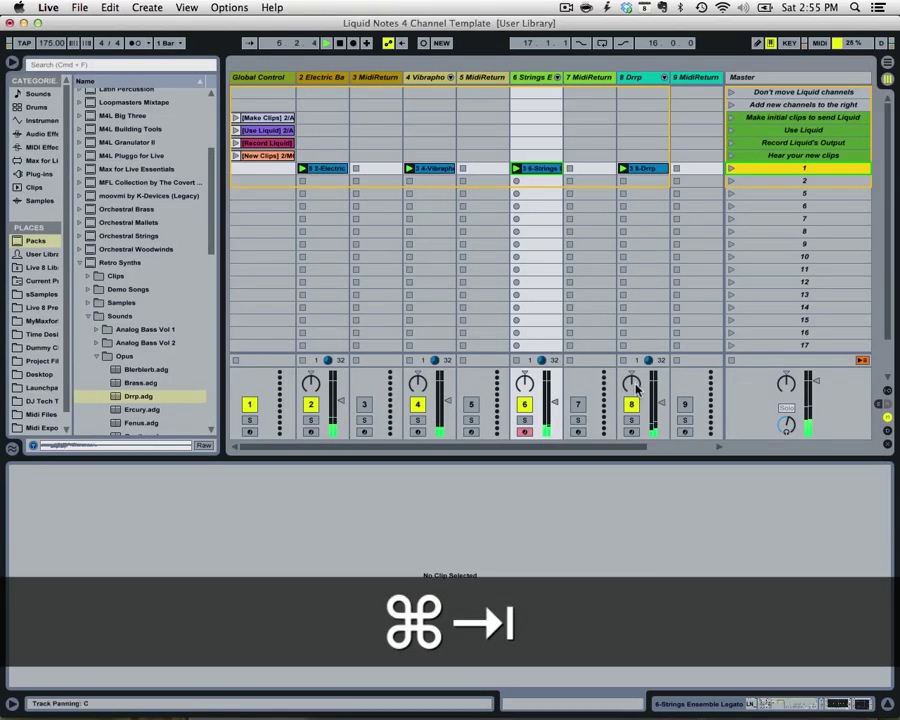
click(557, 404)
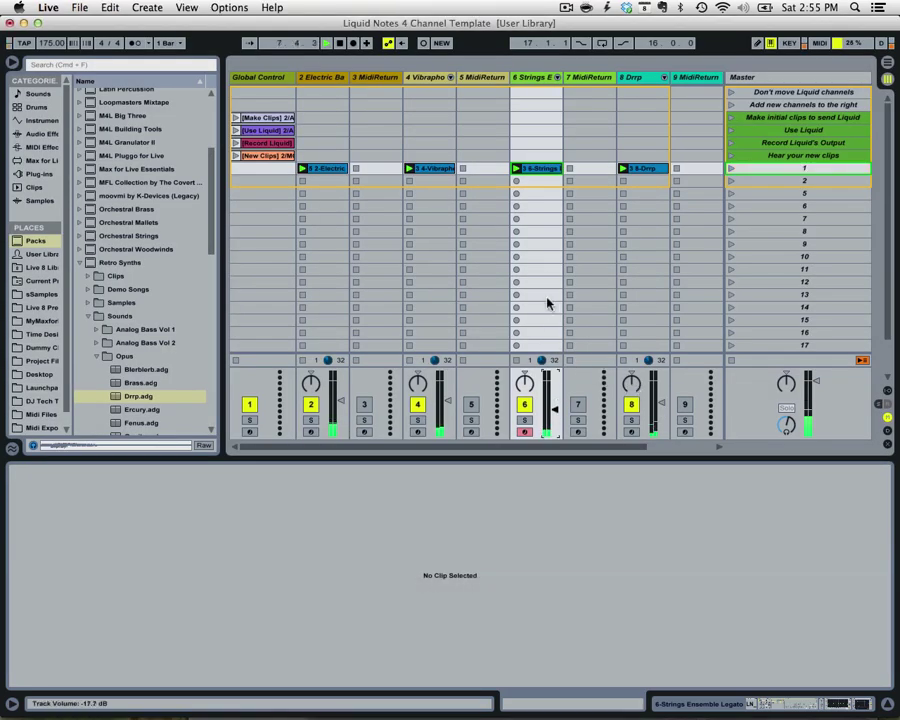
Give bar 1's chord a subdominant function, making it Fm'
key(super+Tab)
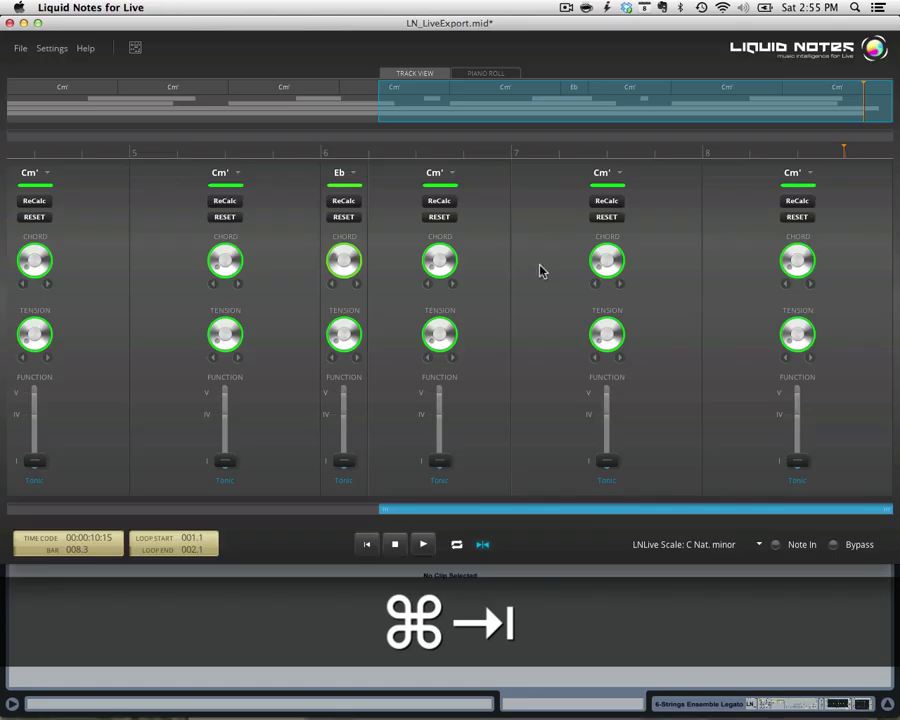
drag(457, 510, 70, 472)
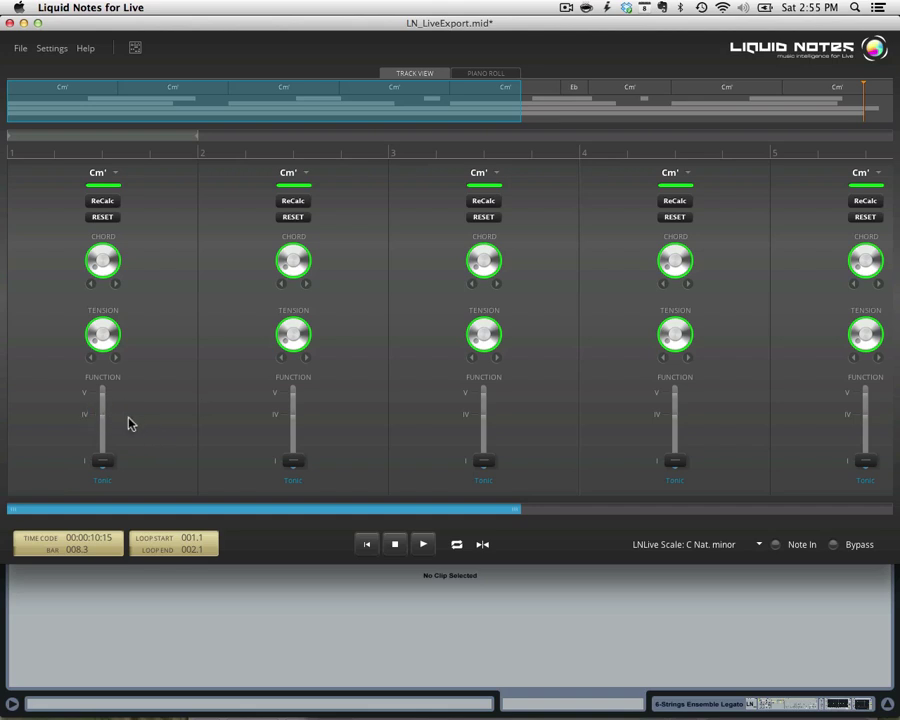
click(292, 414)
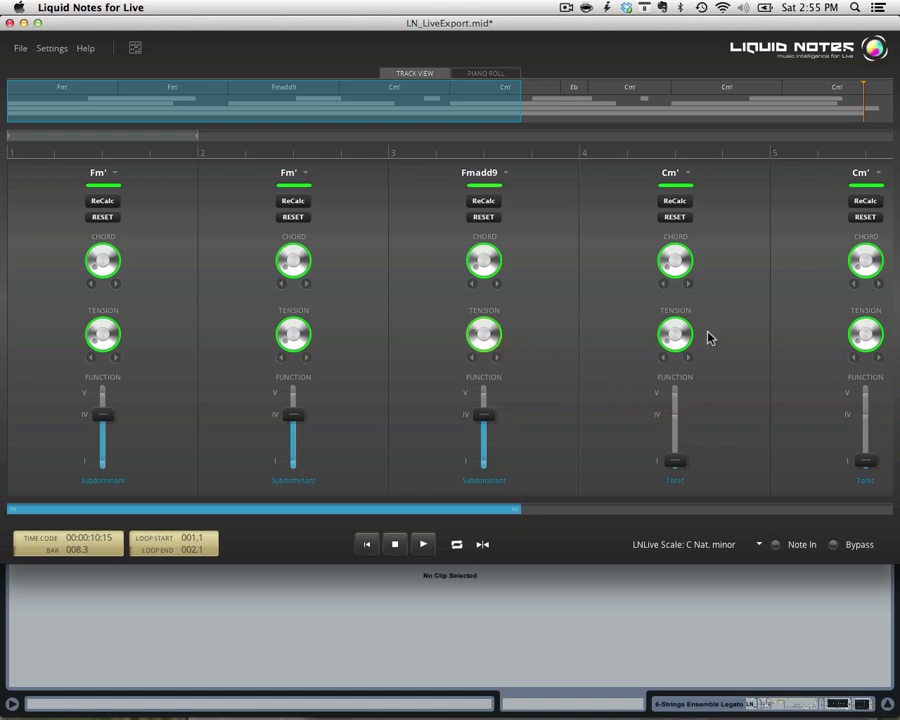
Change bar 4's chord from Cm' to Ab, then add tension for Absus2
click(692, 284)
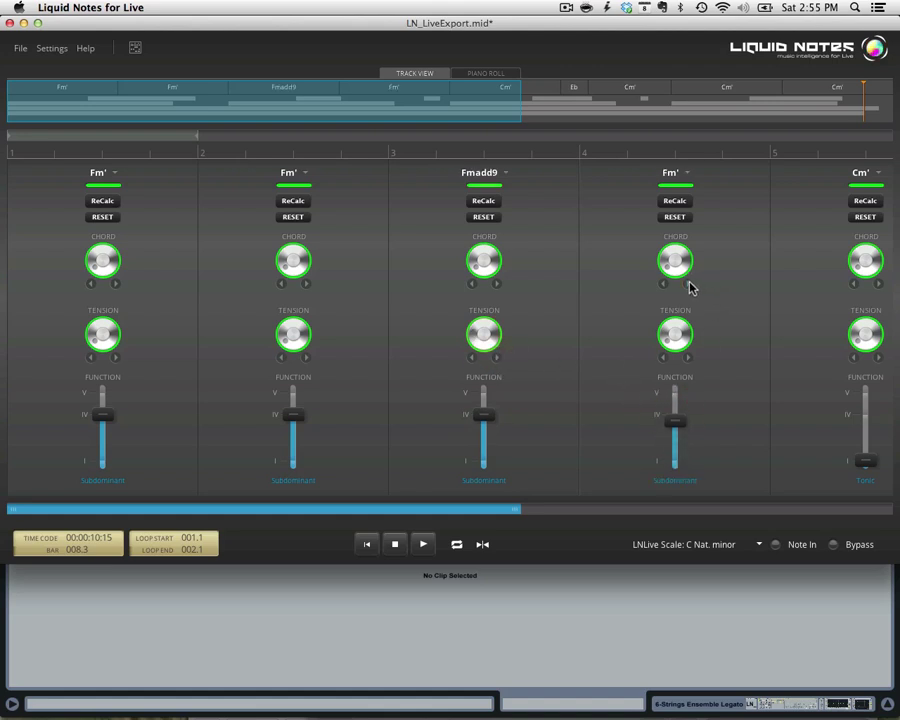
click(692, 357)
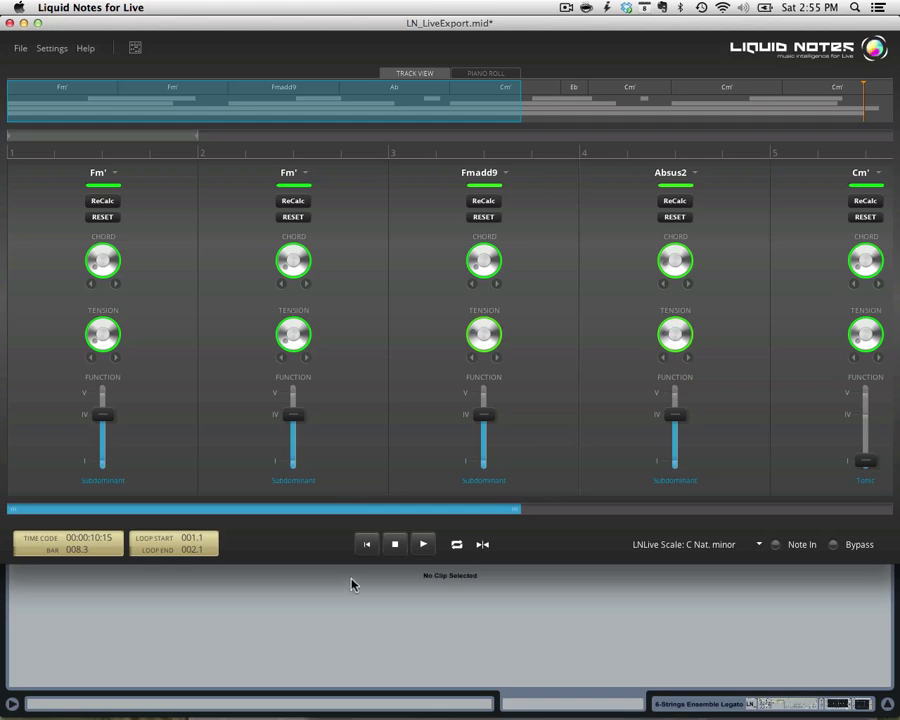
key(super+Tab)
key(super+Tab)
drag(437, 511, 836, 494)
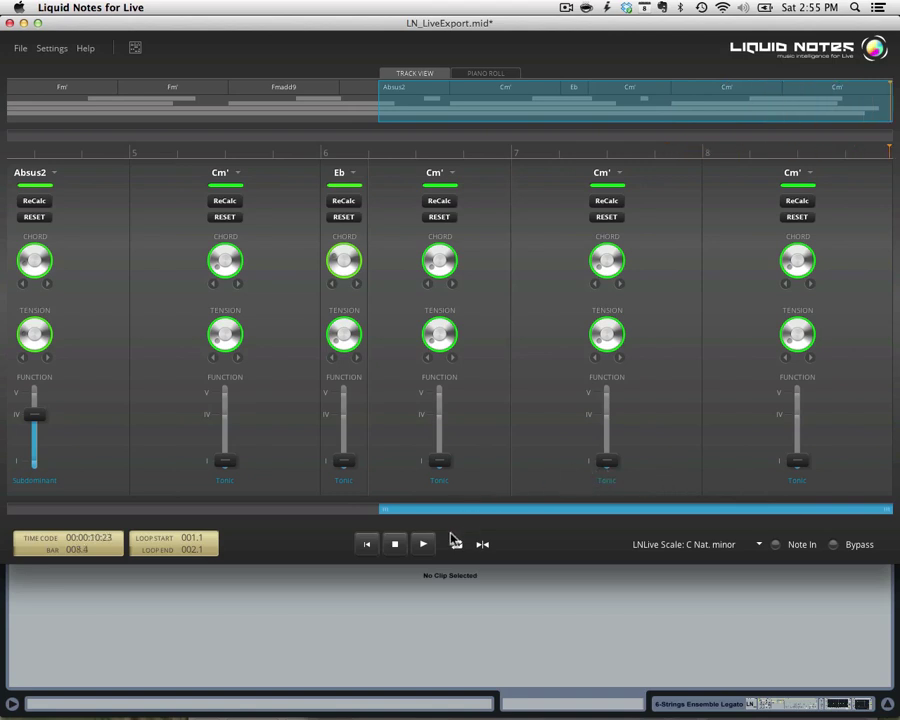
click(446, 609)
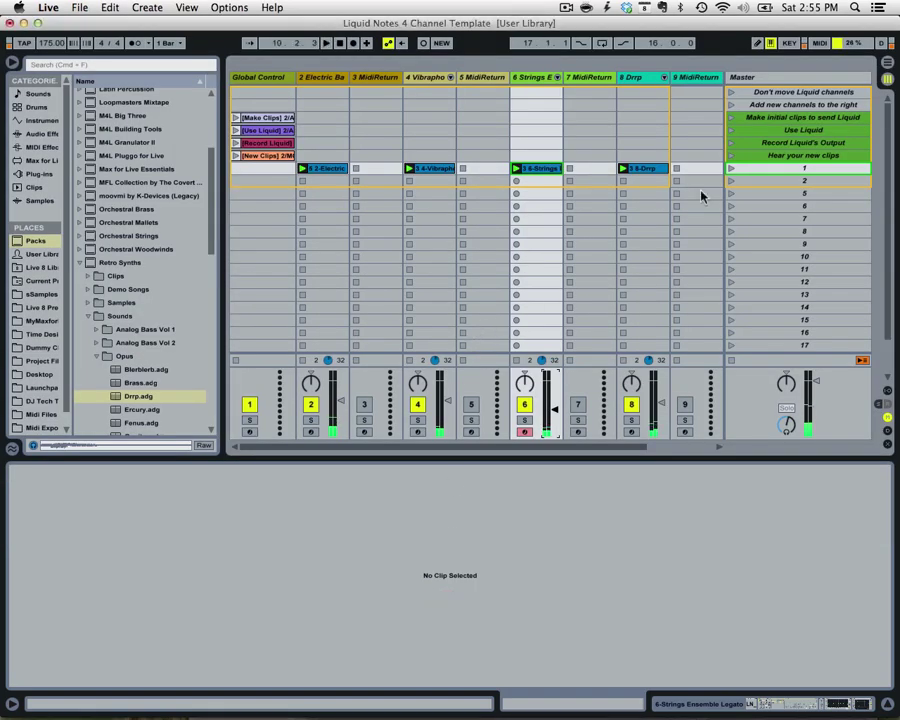
Record Liquid Notes' output into scene 2 using the Use Liquid and Record Liquid's Output scenes, then play it back
click(765, 130)
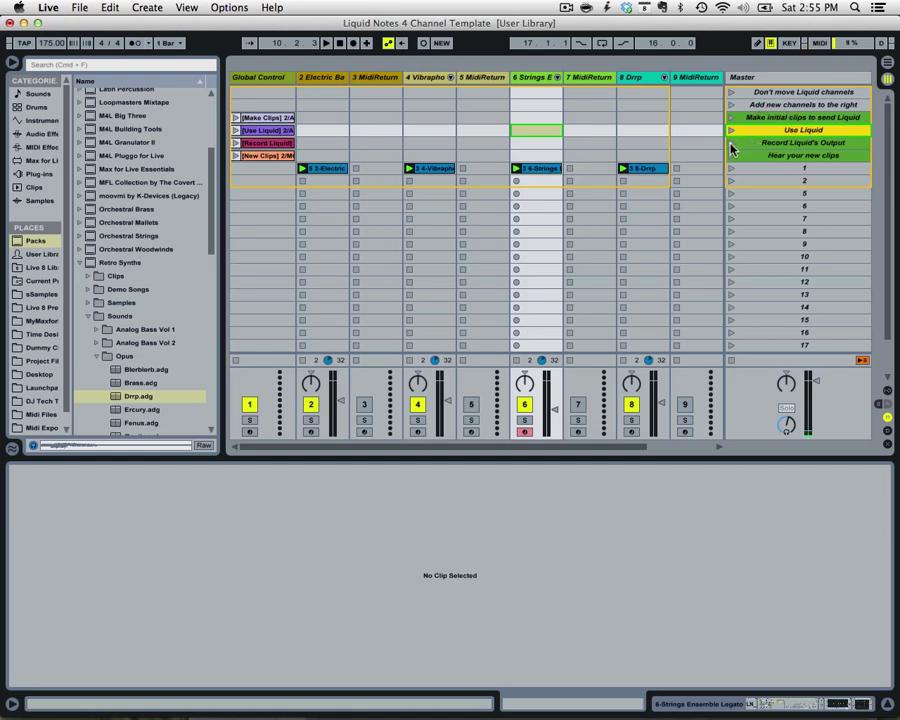
click(731, 143)
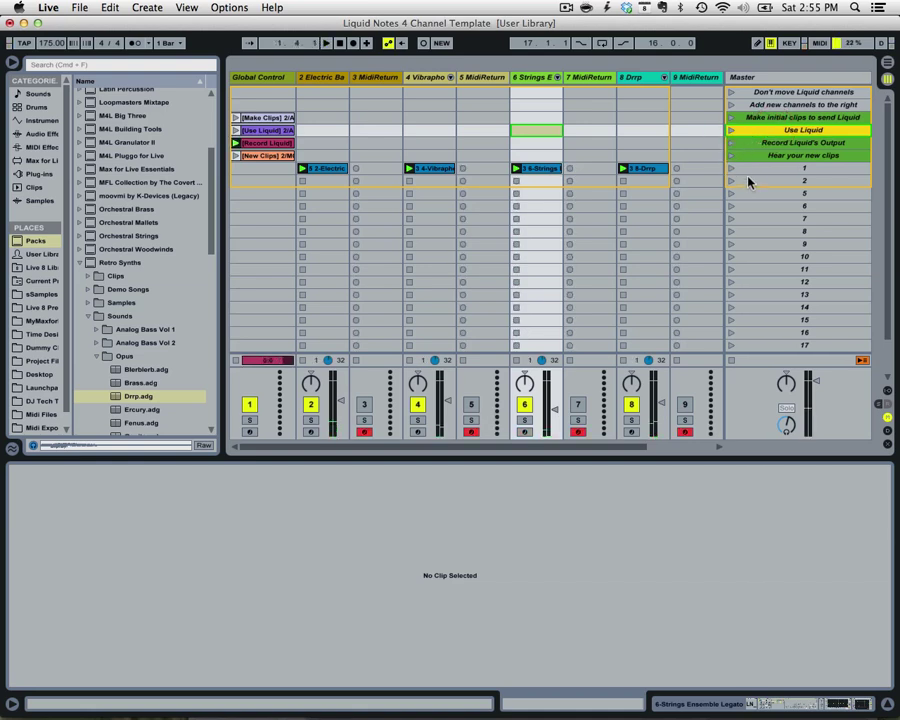
click(746, 181)
click(731, 182)
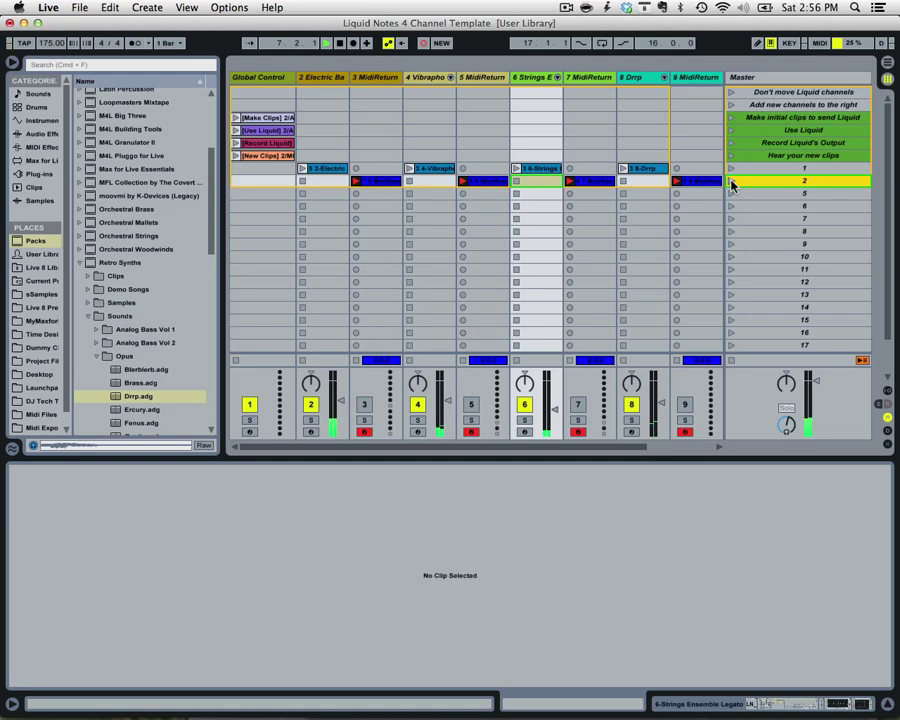
click(731, 184)
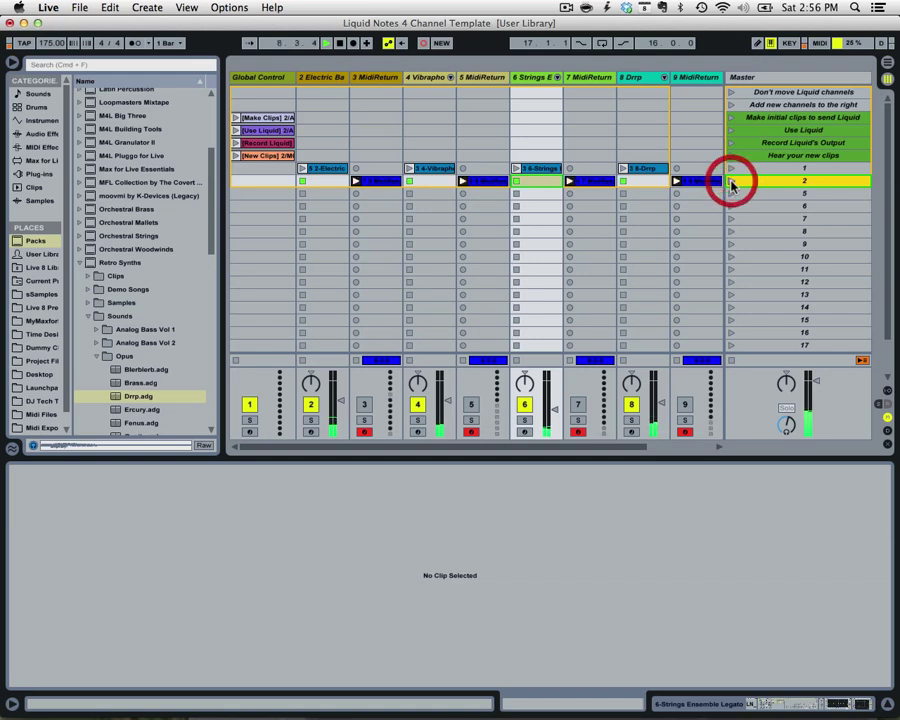
click(777, 146)
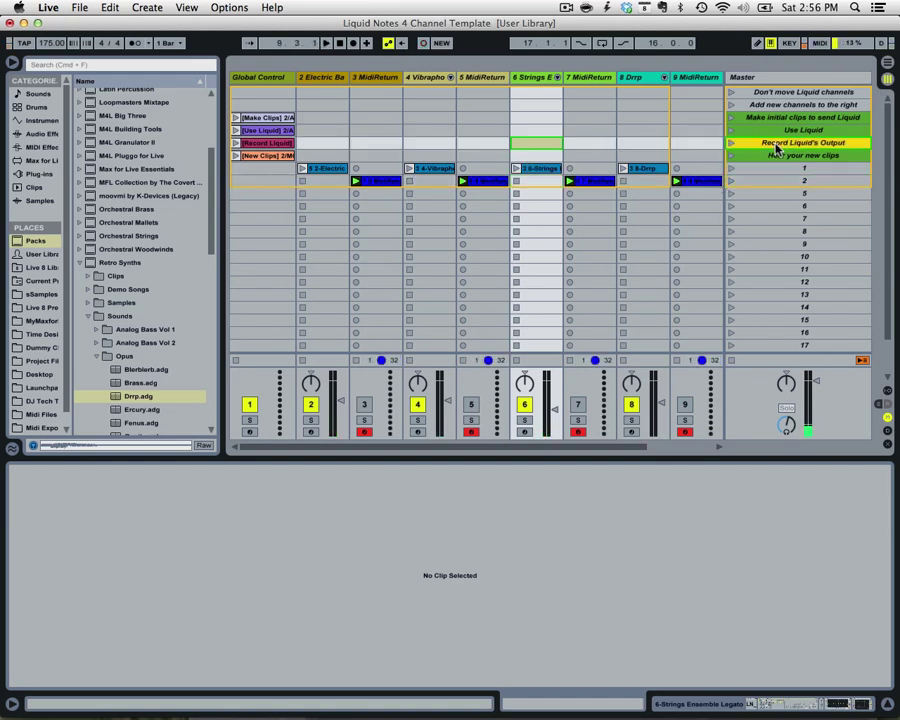
click(757, 194)
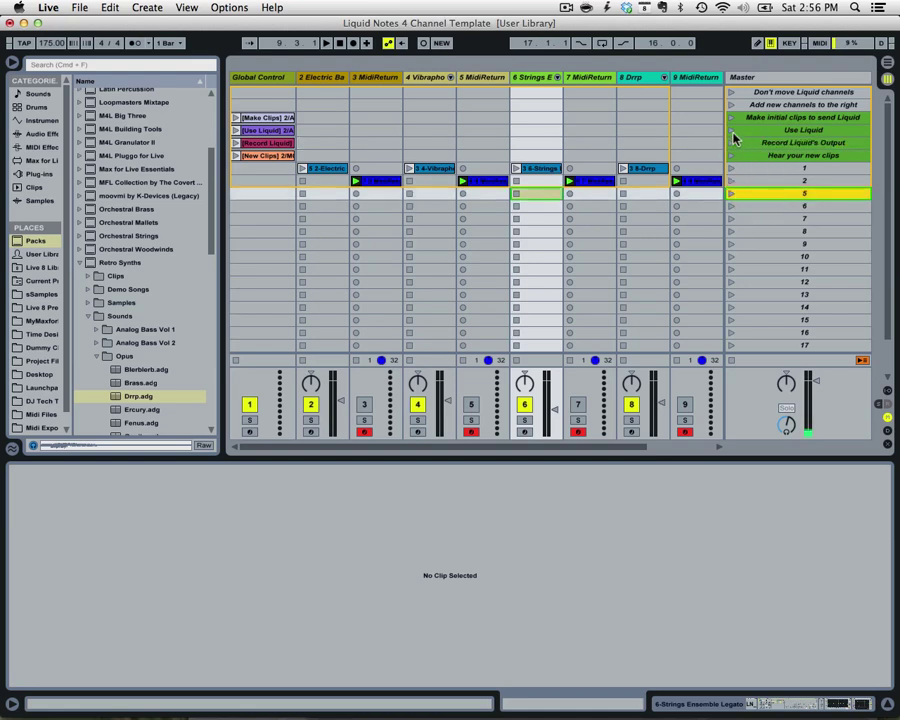
Make bar 2 a tonic Cmadd9 and change bar 4 from Absus2 to Ddim
key(super+Tab)
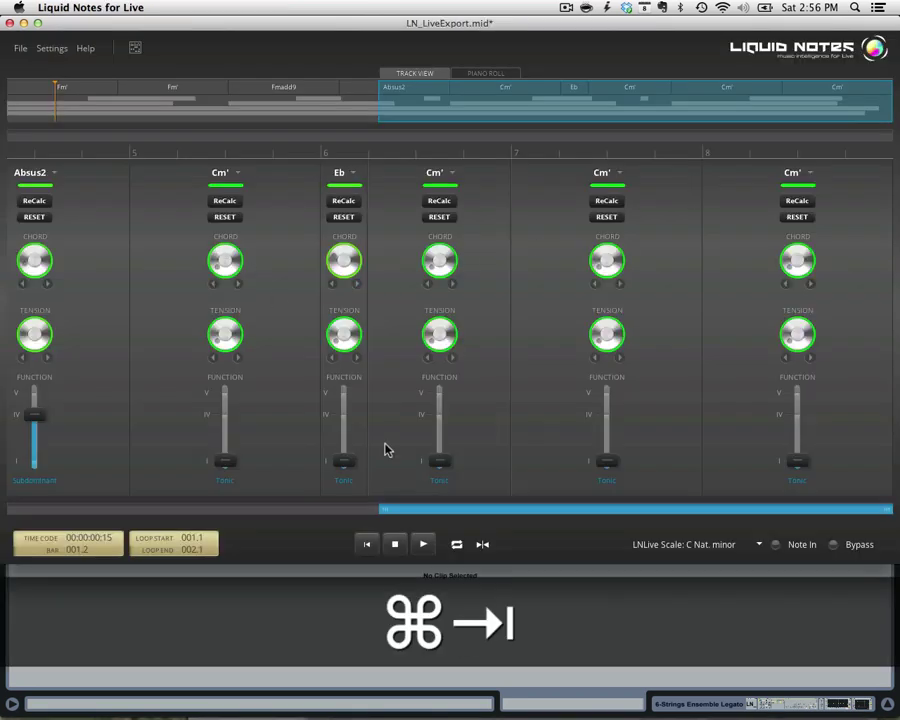
drag(437, 512, 80, 480)
key(shift)
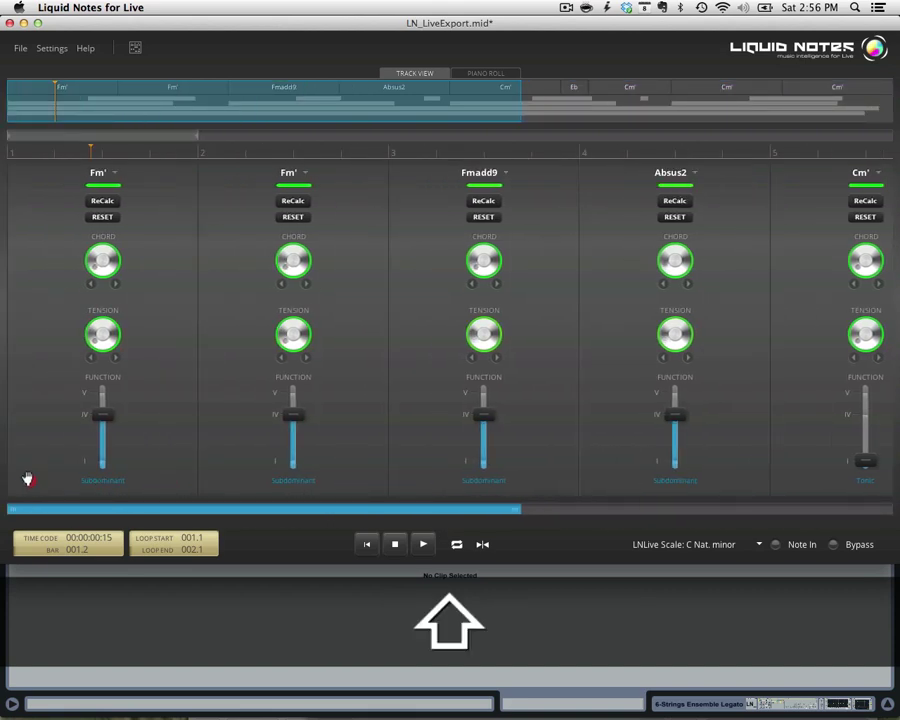
drag(292, 415, 300, 497)
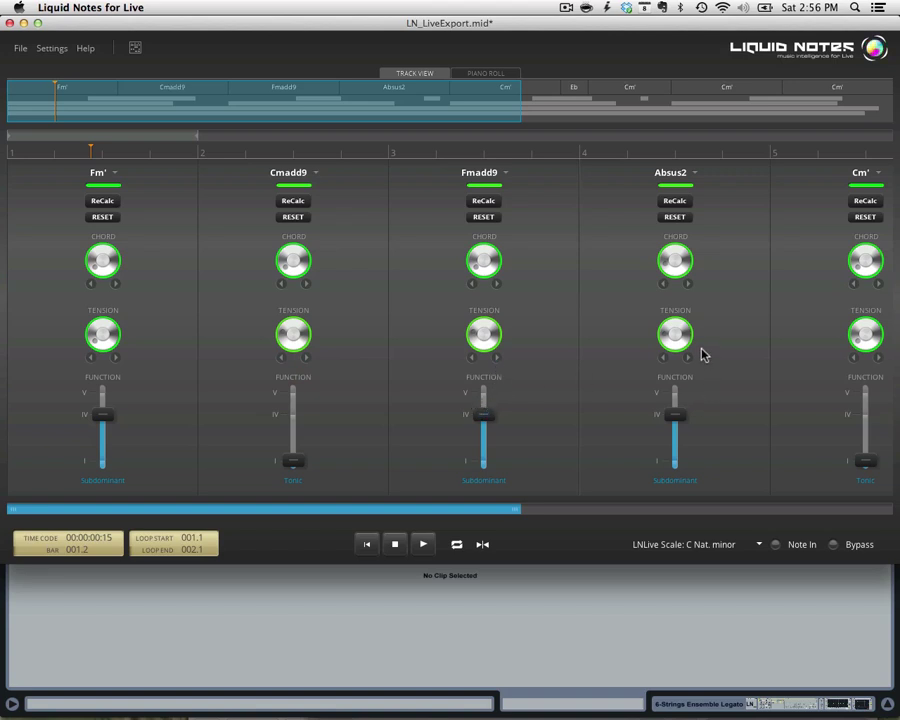
key(shift)
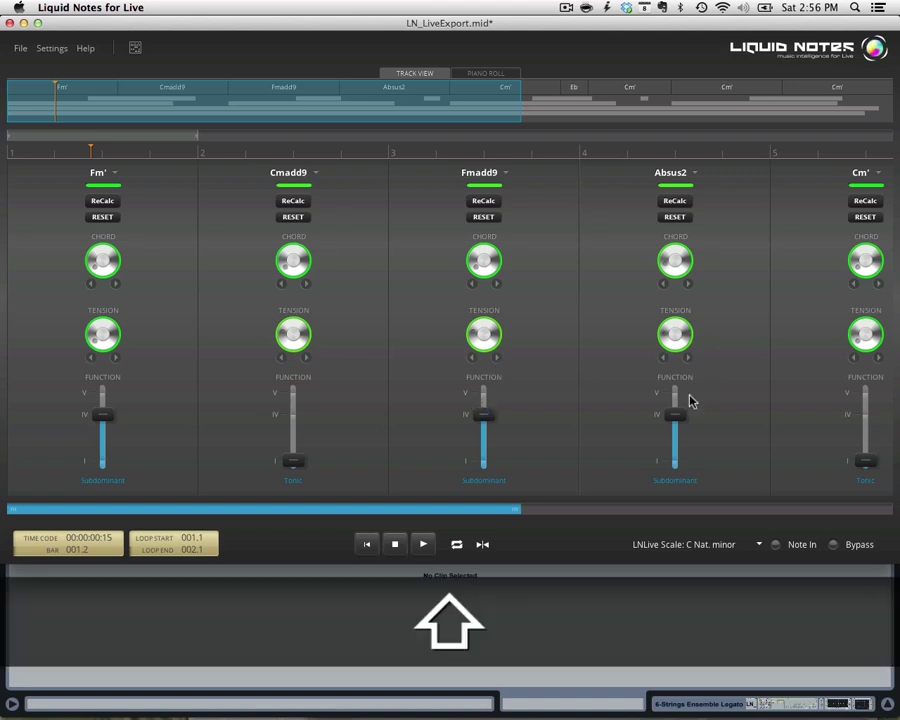
click(689, 283)
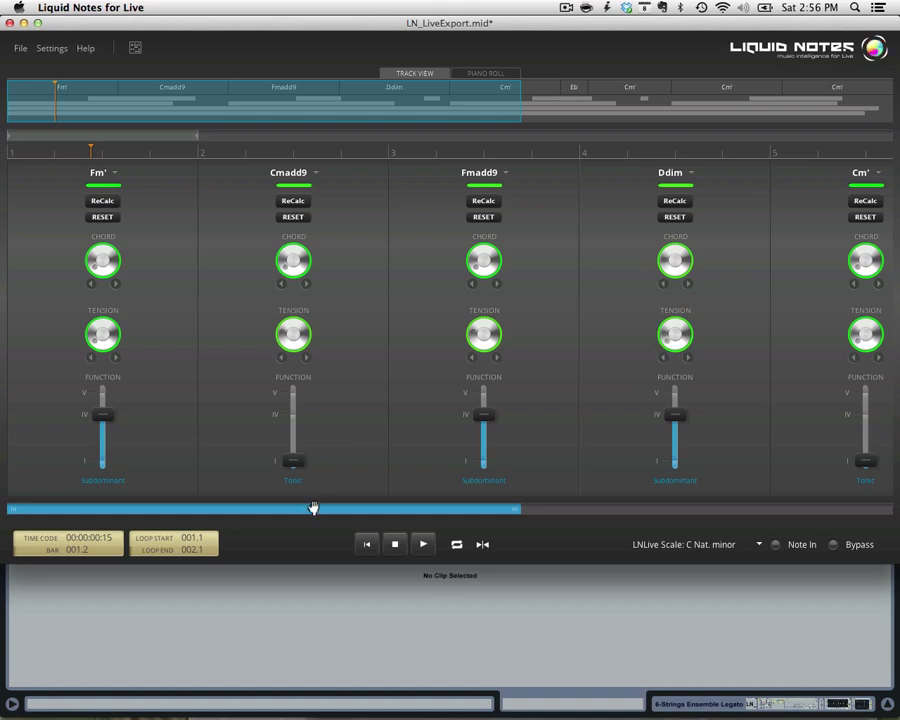
Raise bar 6's second chord to subdominant and recalculate it to Ab
drag(313, 508, 618, 513)
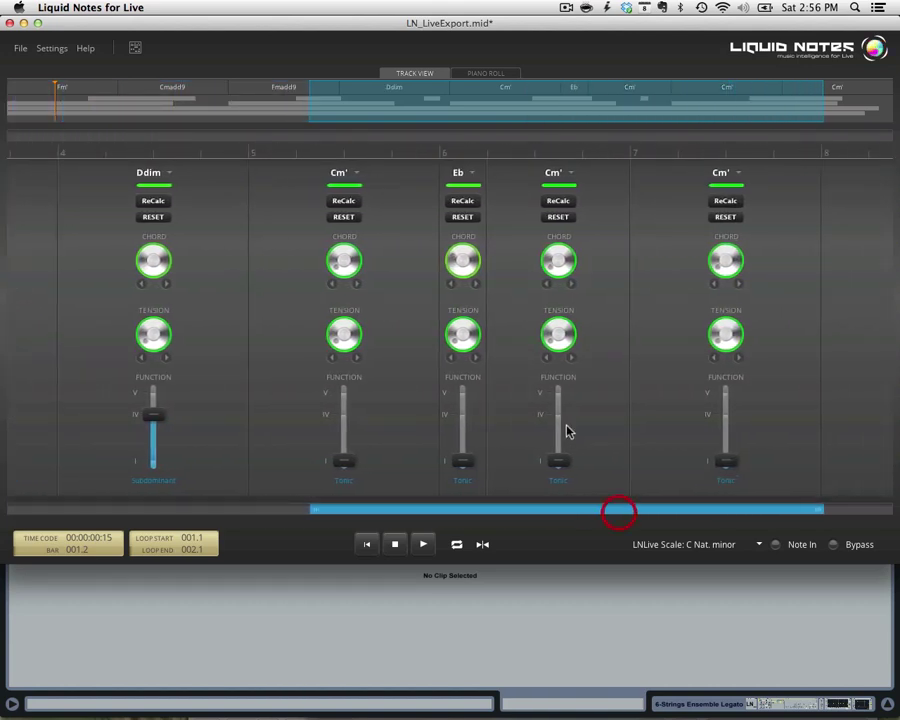
click(559, 421)
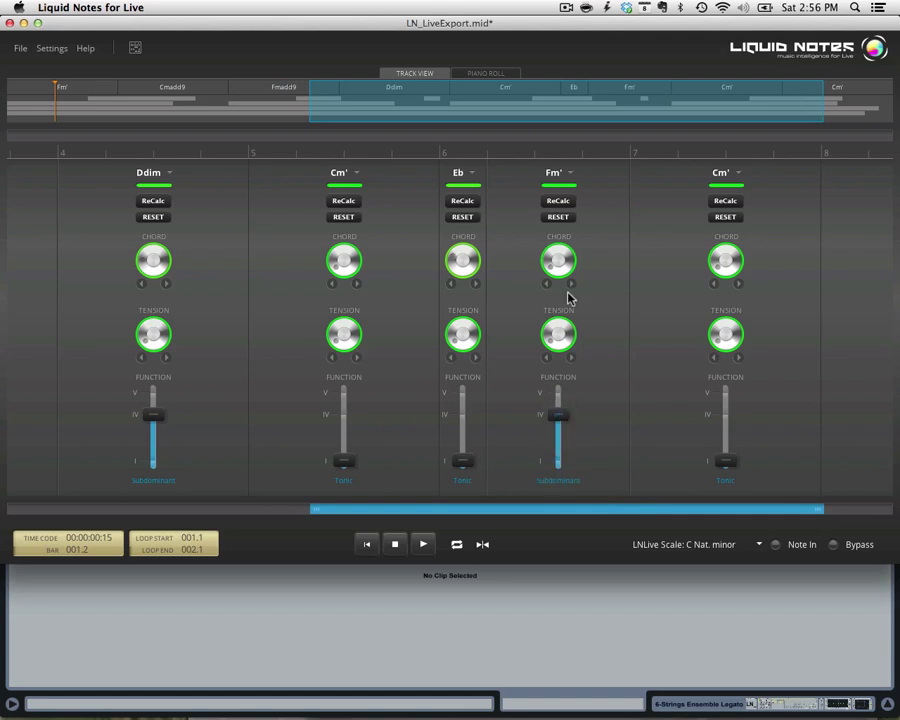
click(565, 201)
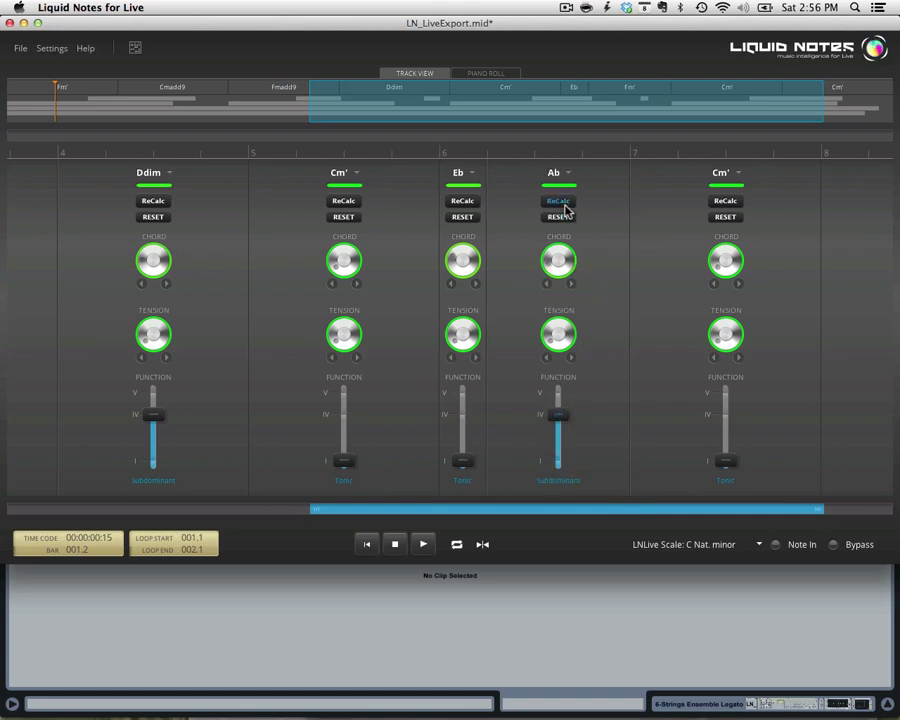
Set bar 7's chord to Ebsus2 and bar 8 to a dominant Bb'
drag(600, 511, 711, 507)
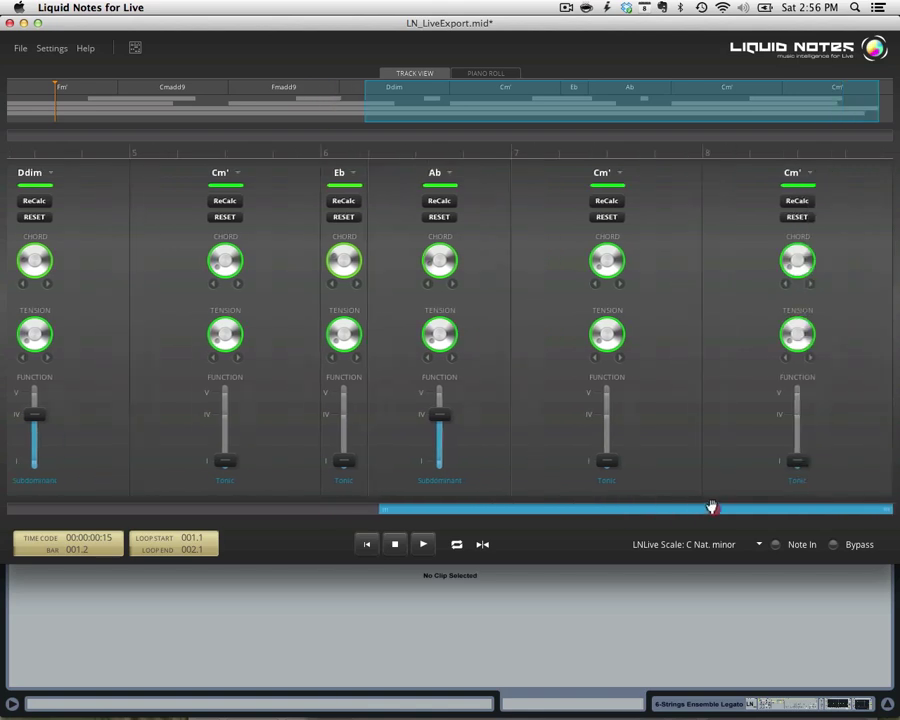
click(620, 359)
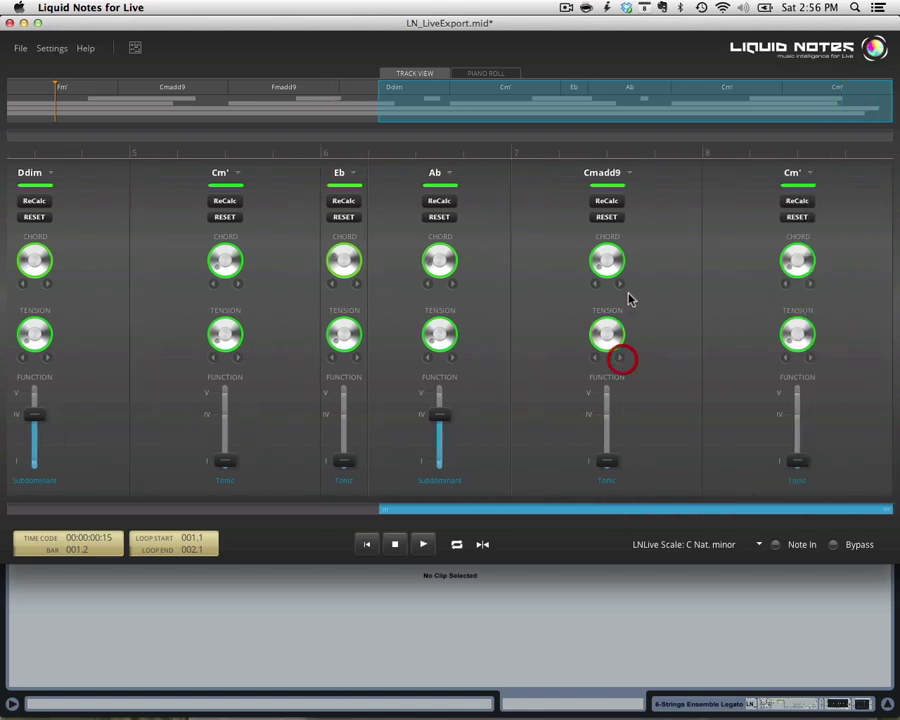
click(620, 284)
click(620, 284)
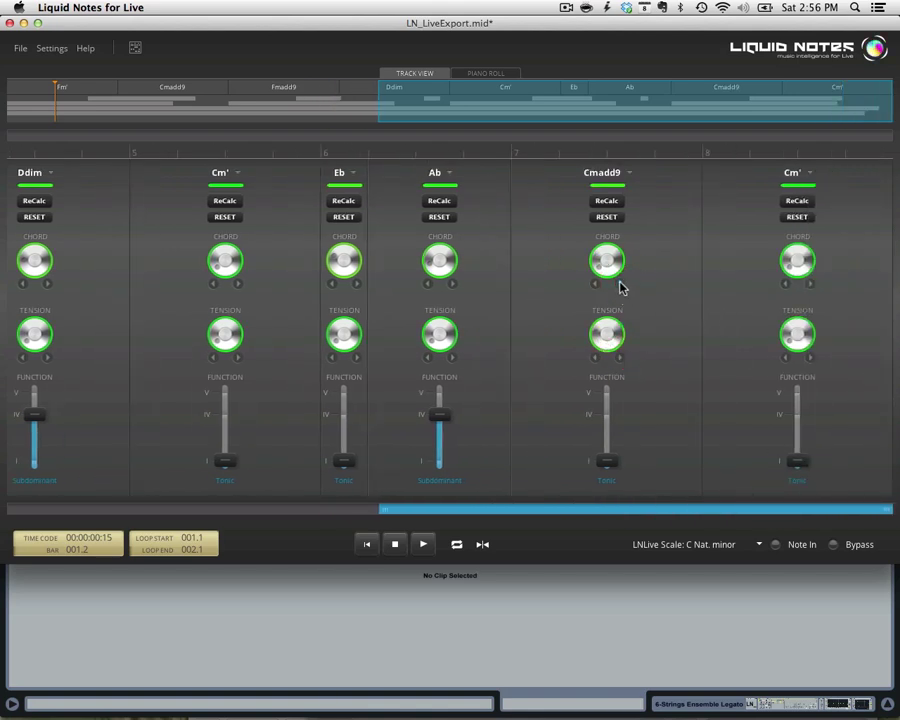
click(620, 284)
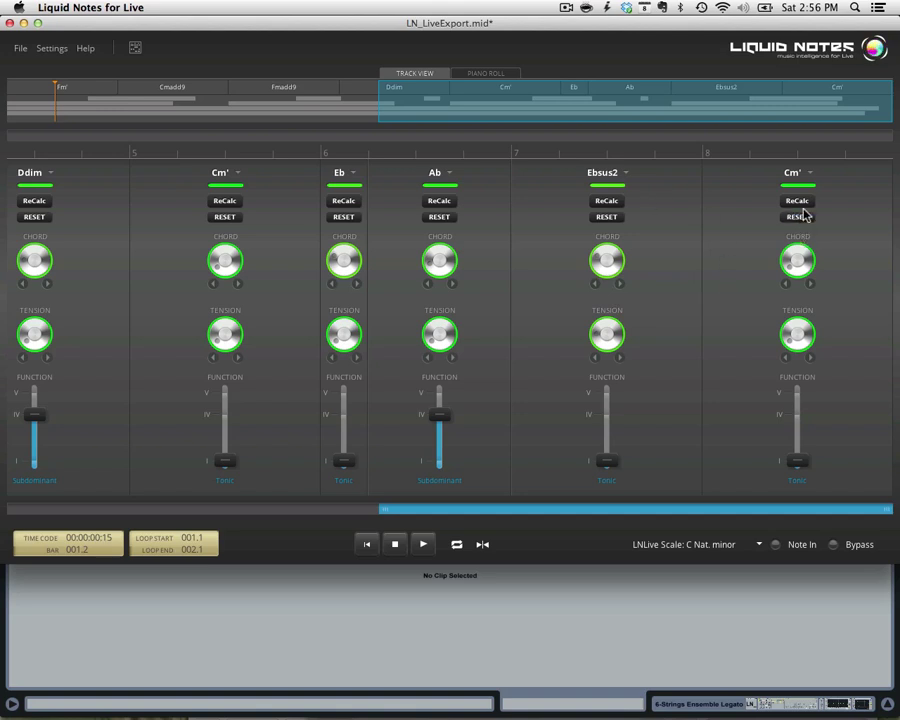
click(818, 480)
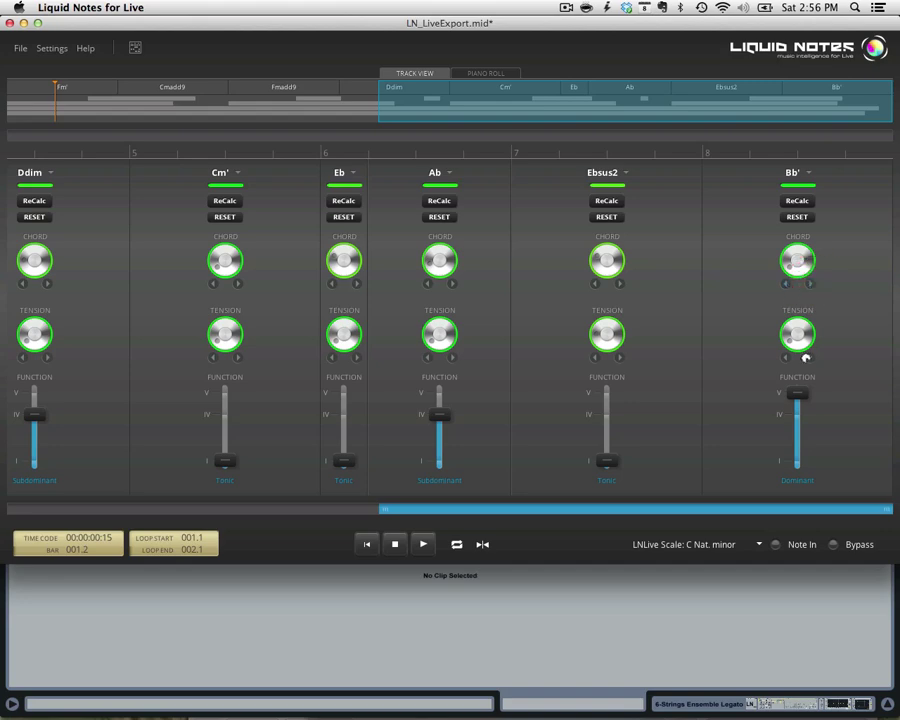
click(810, 357)
Turn on follow-playhead so the track view tracks the progression during playback
key(super+Tab)
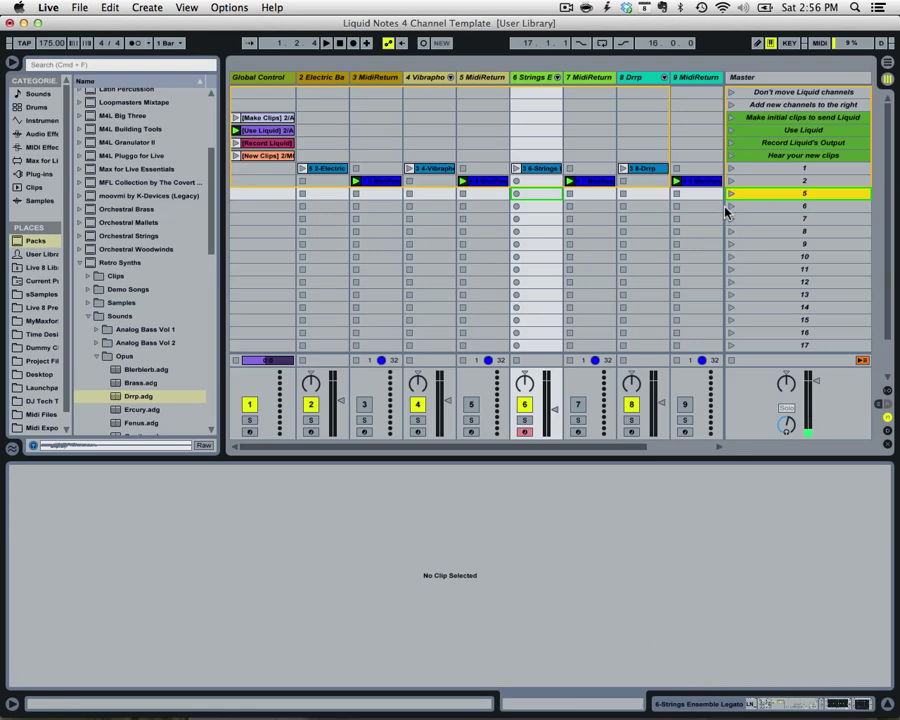
key(super+Tab)
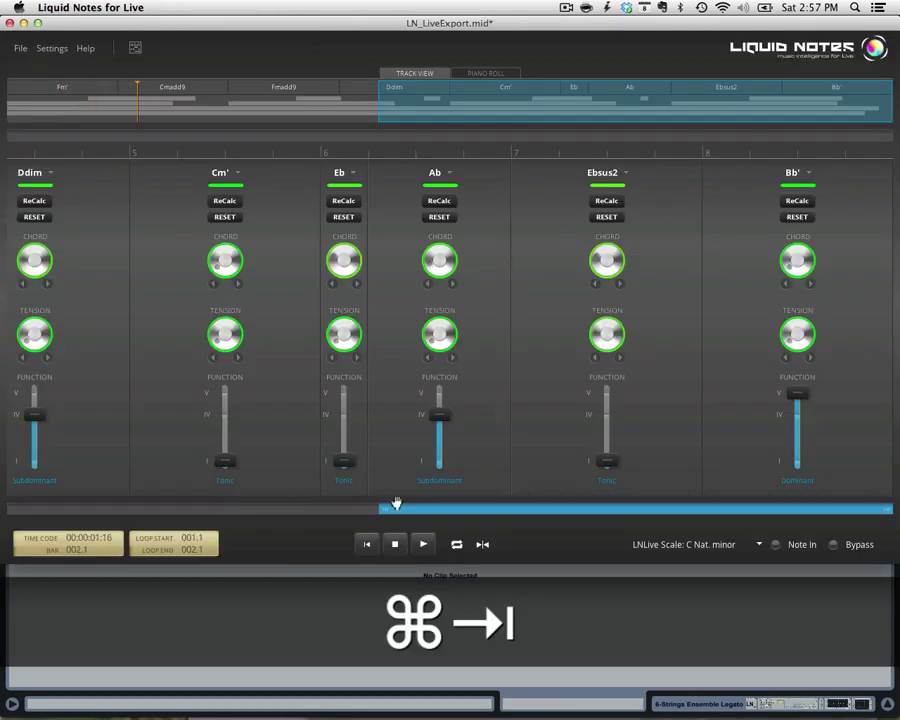
click(475, 545)
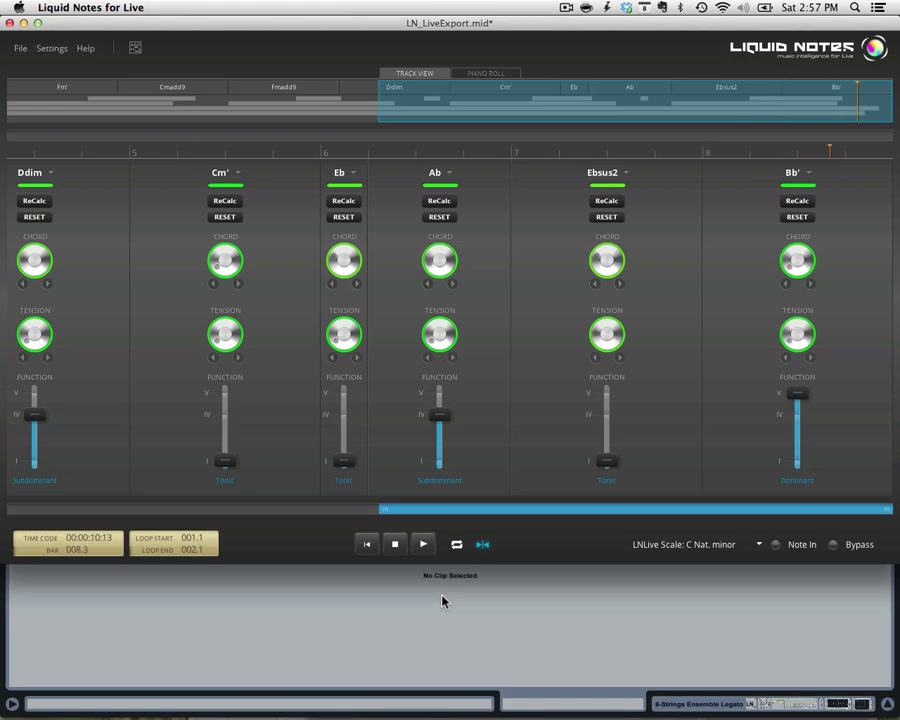
Shift bar 7's Ebsus2 to a dominant function and choose the Bbsus variant
key(super+Tab)
key(super+Tab)
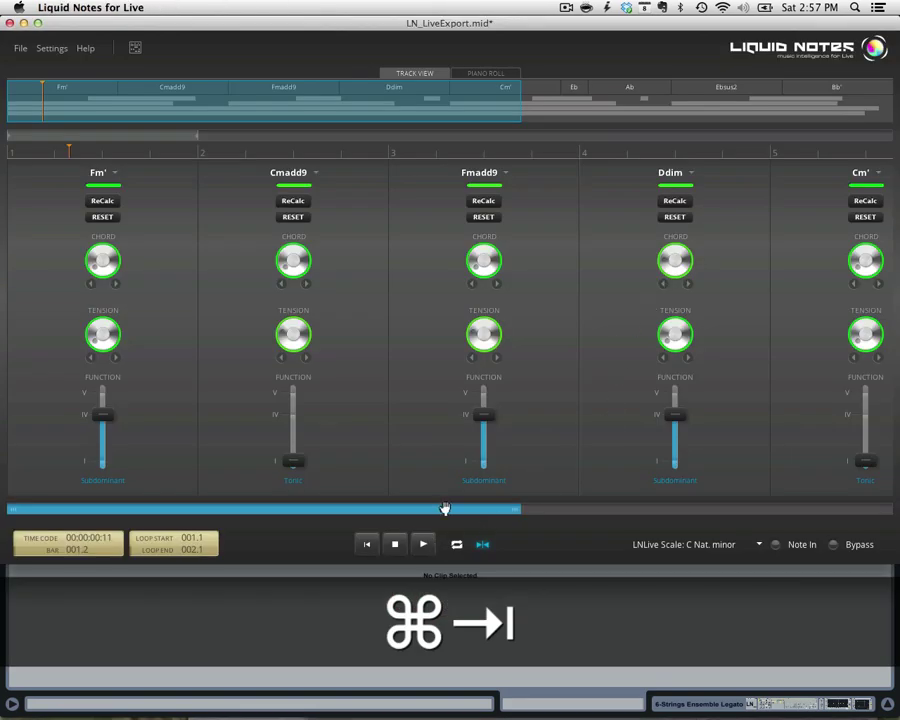
drag(446, 508, 857, 493)
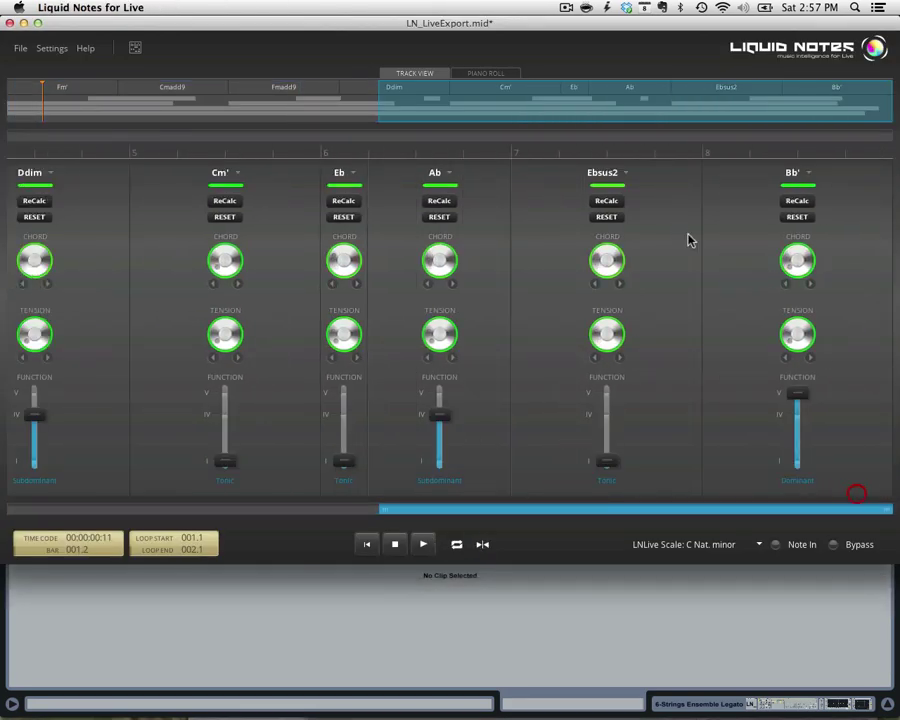
click(611, 178)
mouse_move(615, 192)
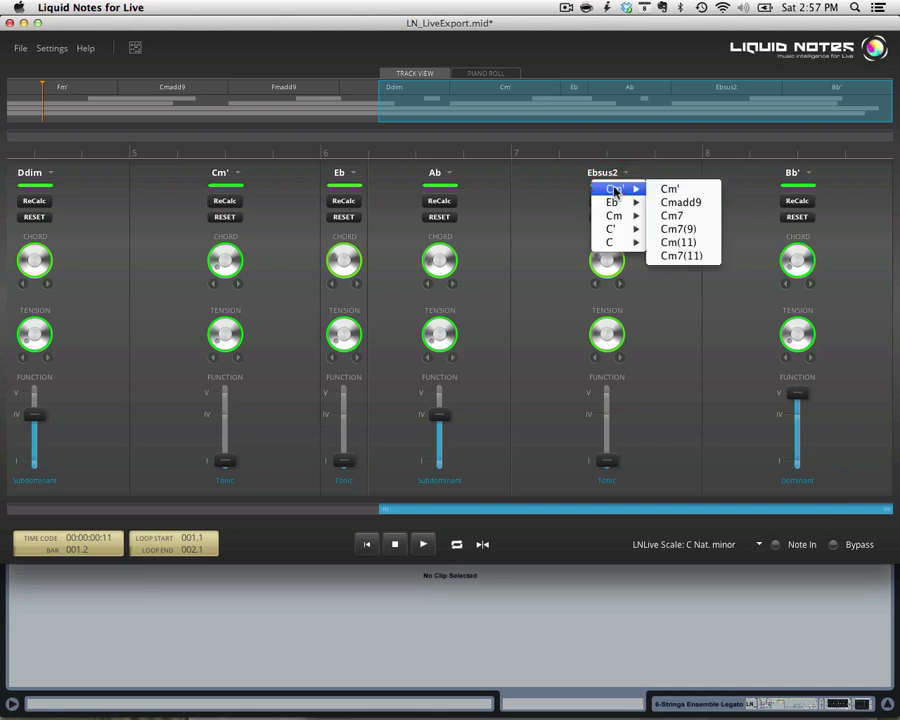
click(504, 201)
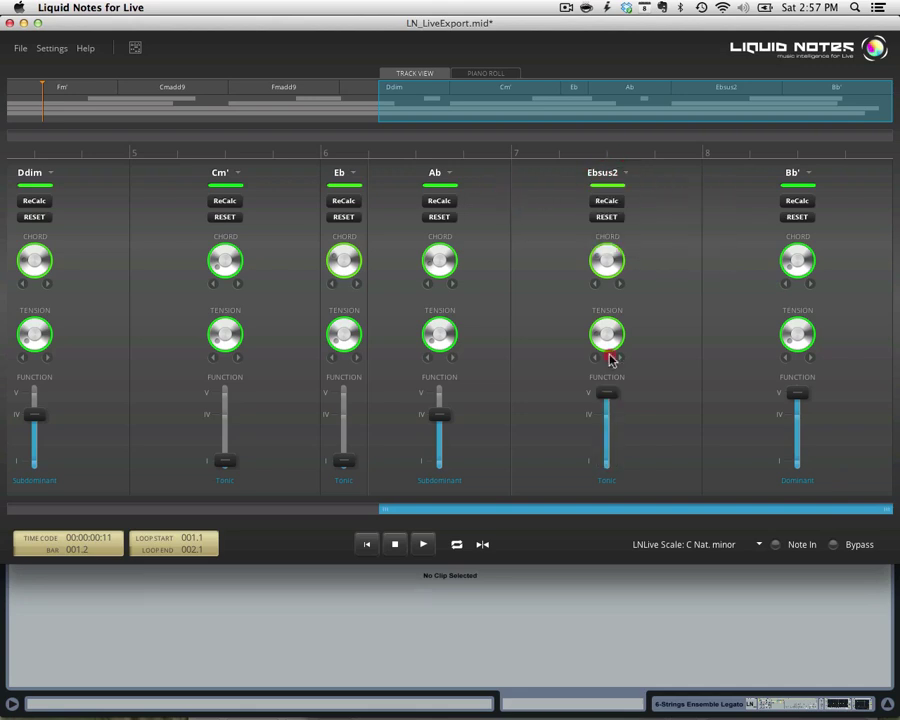
click(609, 320)
click(604, 172)
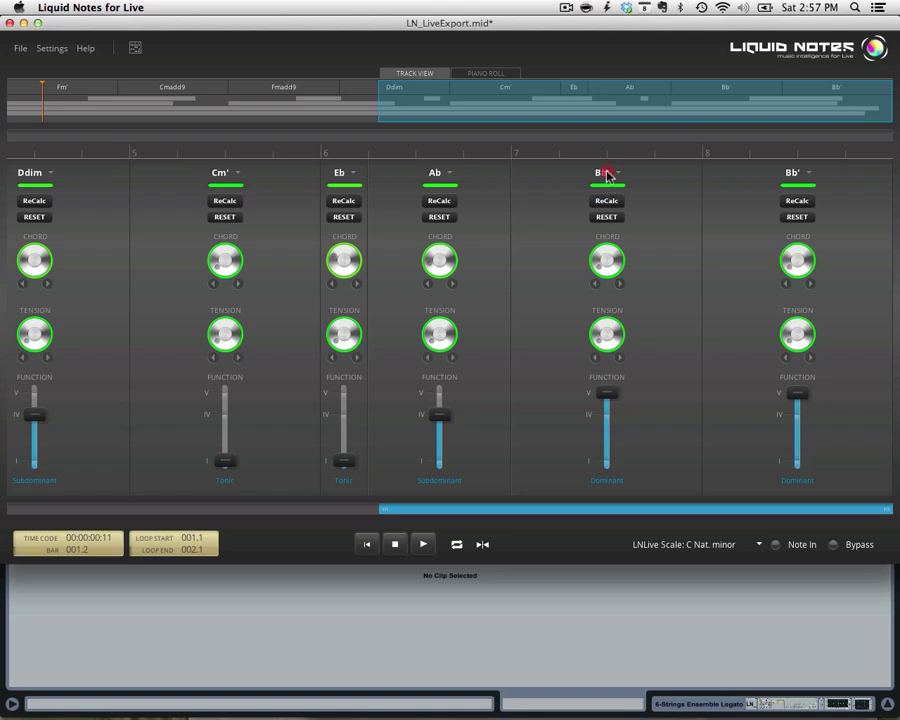
click(693, 316)
click(640, 570)
key(super+Tab)
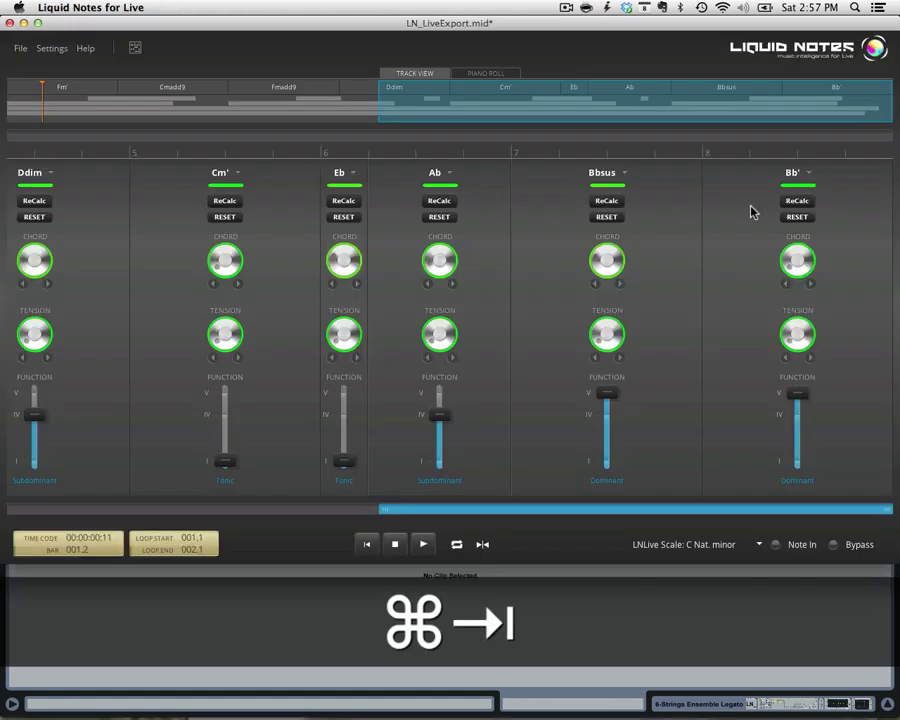
key(super+Tab)
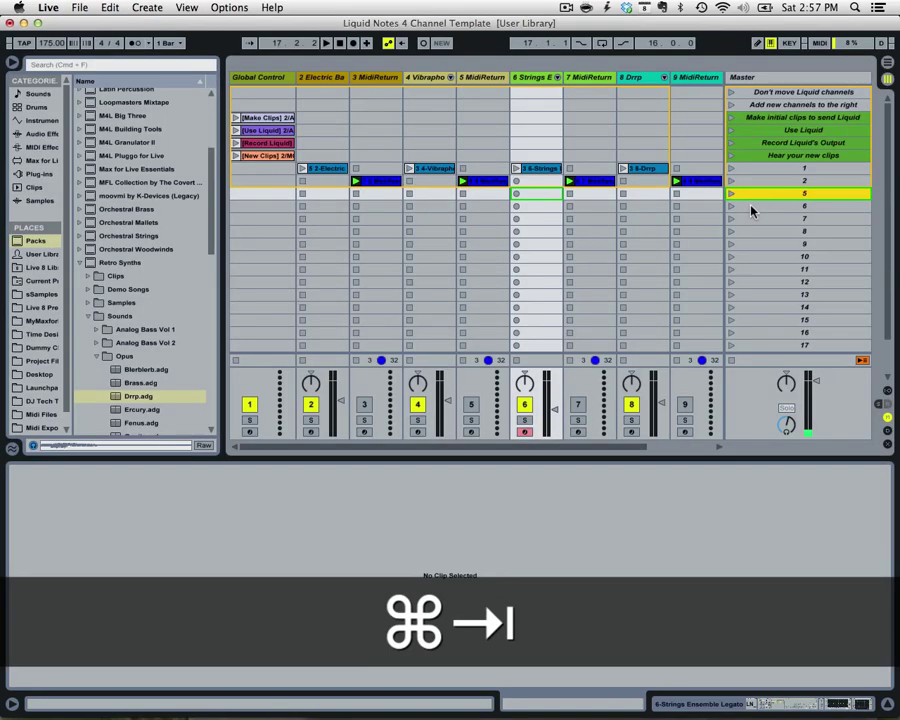
Launch the Record Liquid's Output scene to capture Liquid Notes' output into scene 5
click(730, 142)
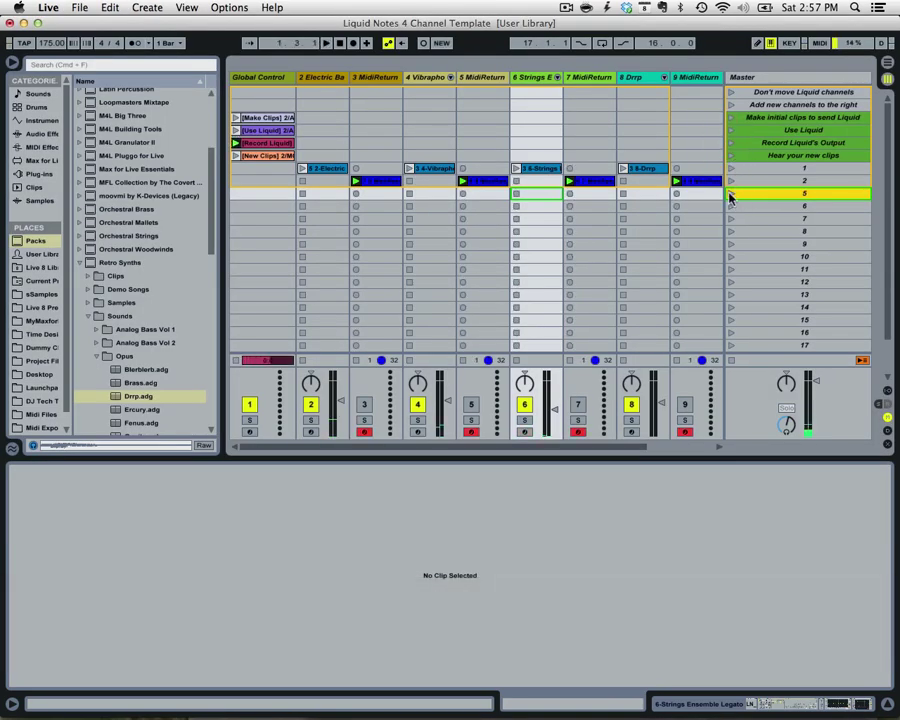
scroll(629, 207, down, 4)
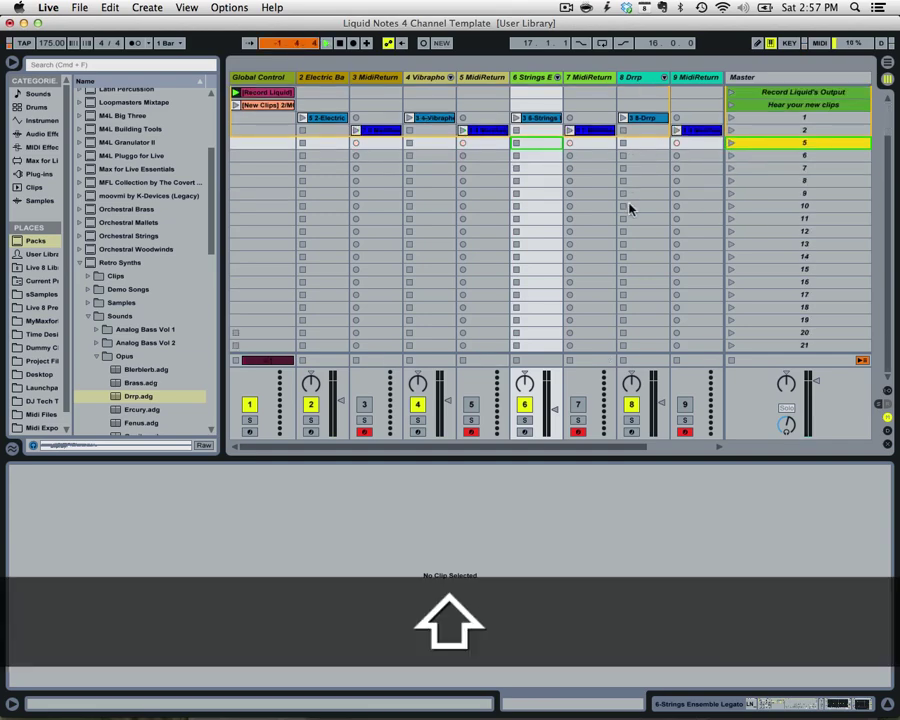
scroll(630, 207, right, 2)
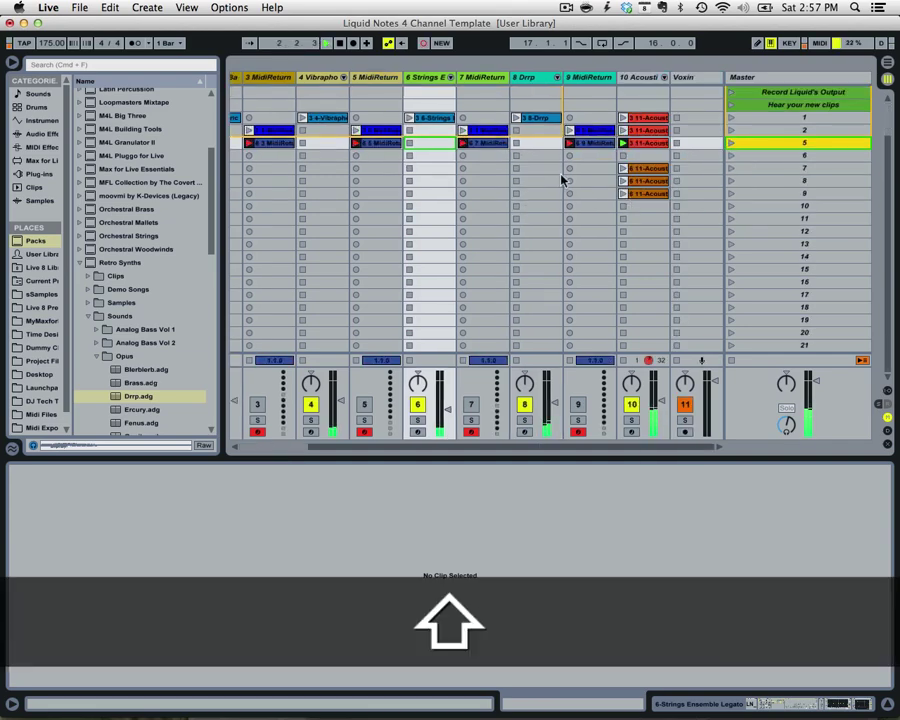
Raise bar 7's Bbsus chord tension to Bbsusadd9 in Liquid Notes
key(super+Tab)
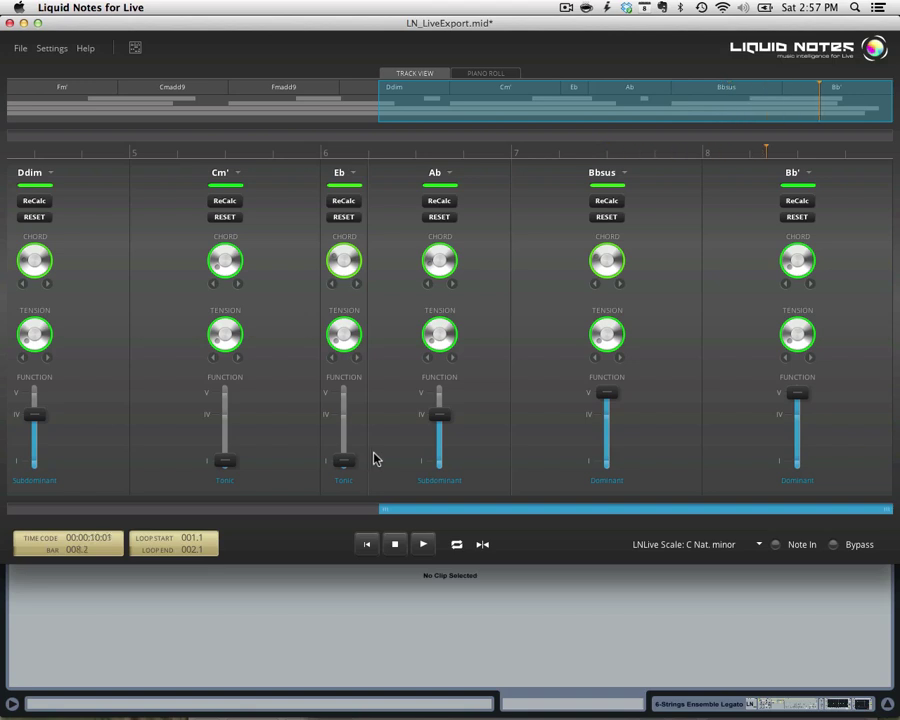
key(super+Tab)
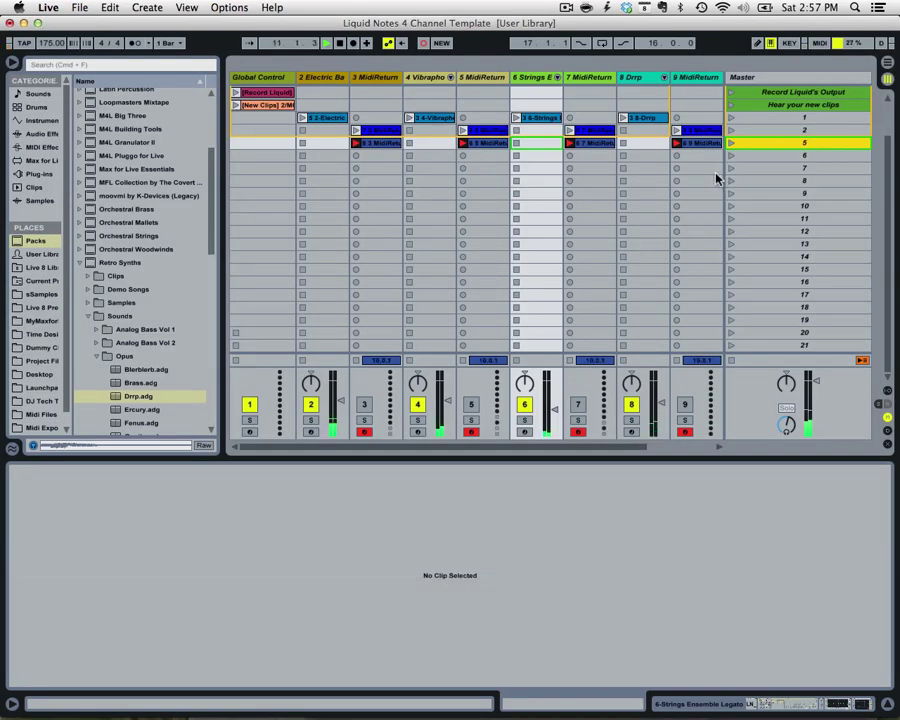
key(super+Tab)
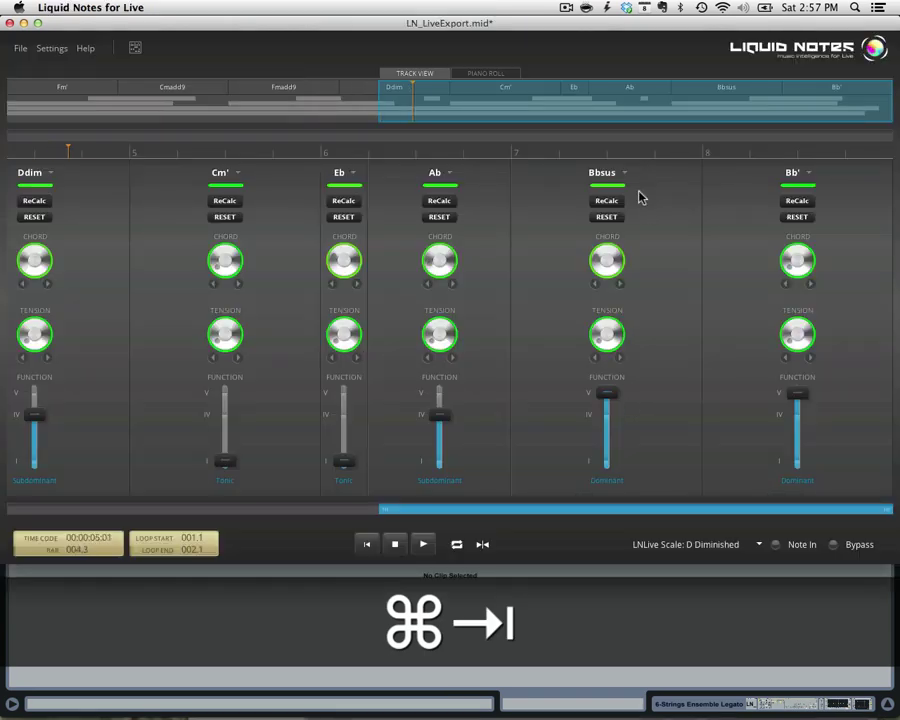
key(shift)
click(616, 358)
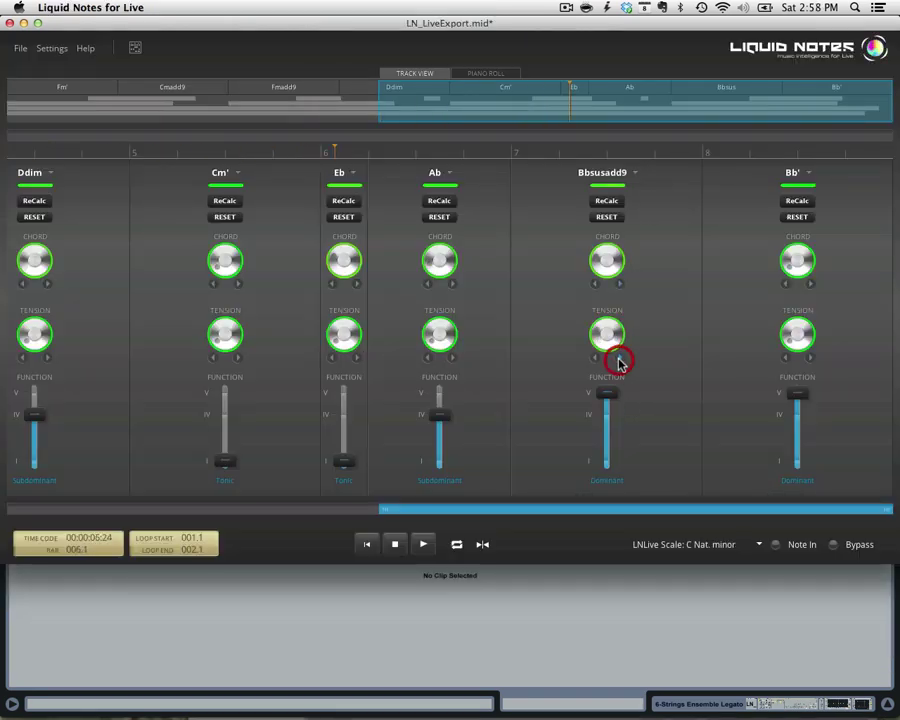
Play back scene 5's newly recorded MidiReturn clips in Ableton Live
key(super+Tab)
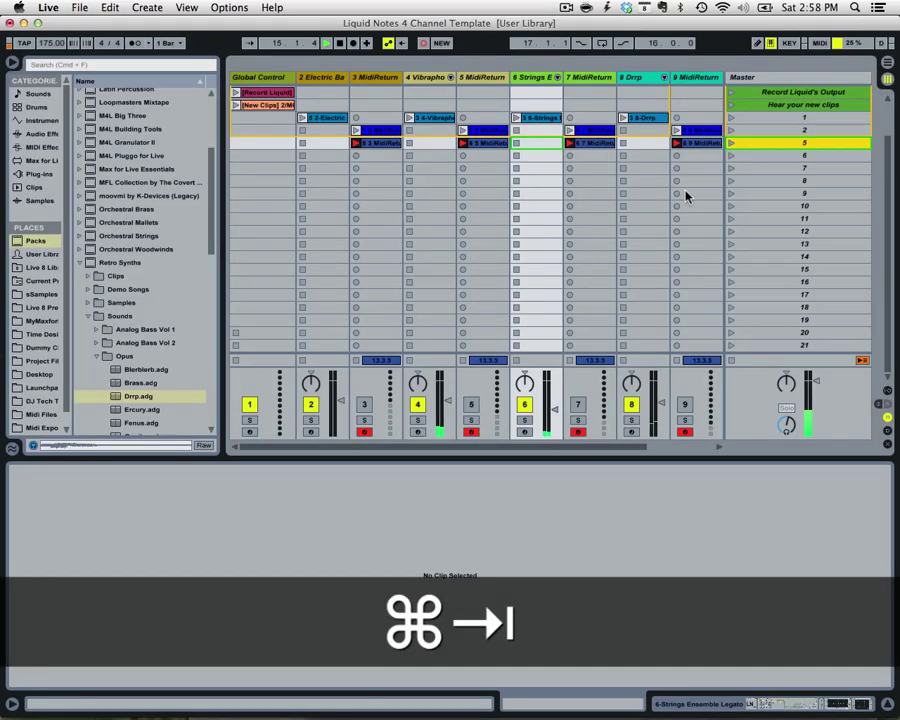
click(730, 144)
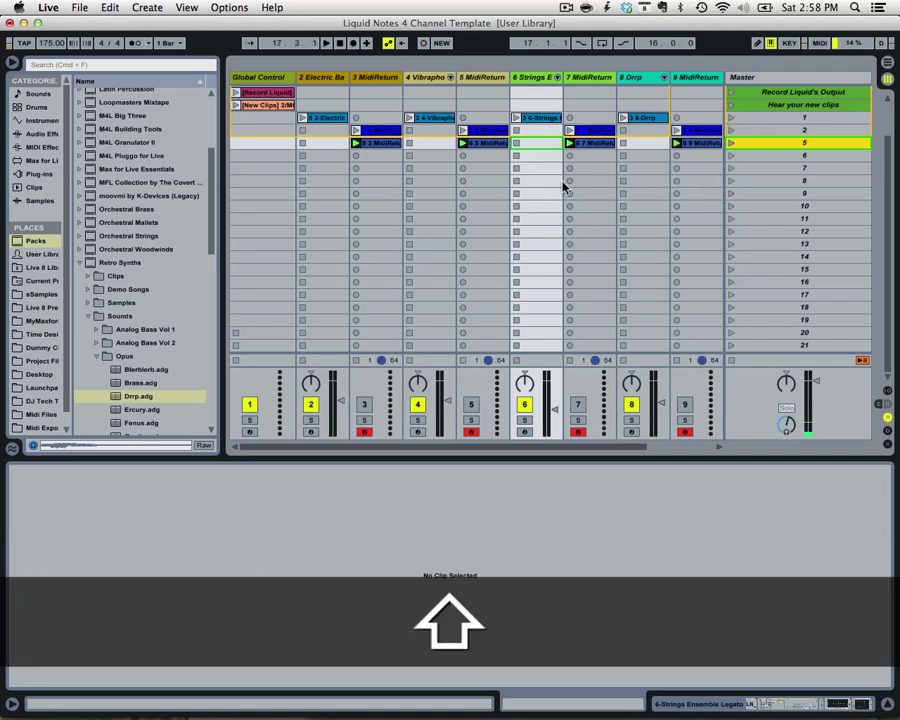
scroll(565, 186, right, 2)
scroll(565, 186, left, 3)
key(super+Tab)
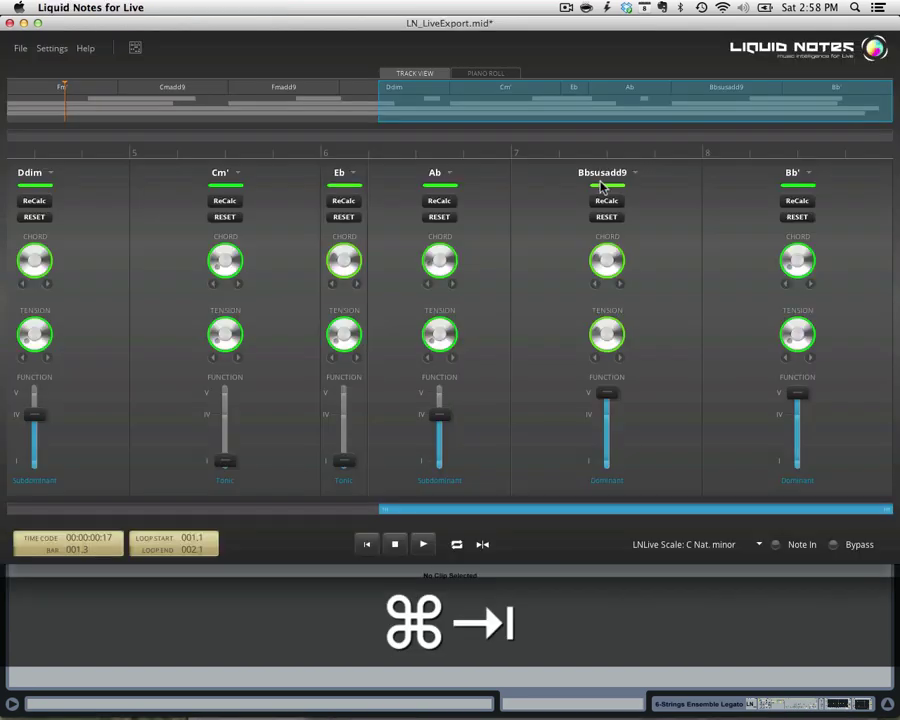
key(super+Tab)
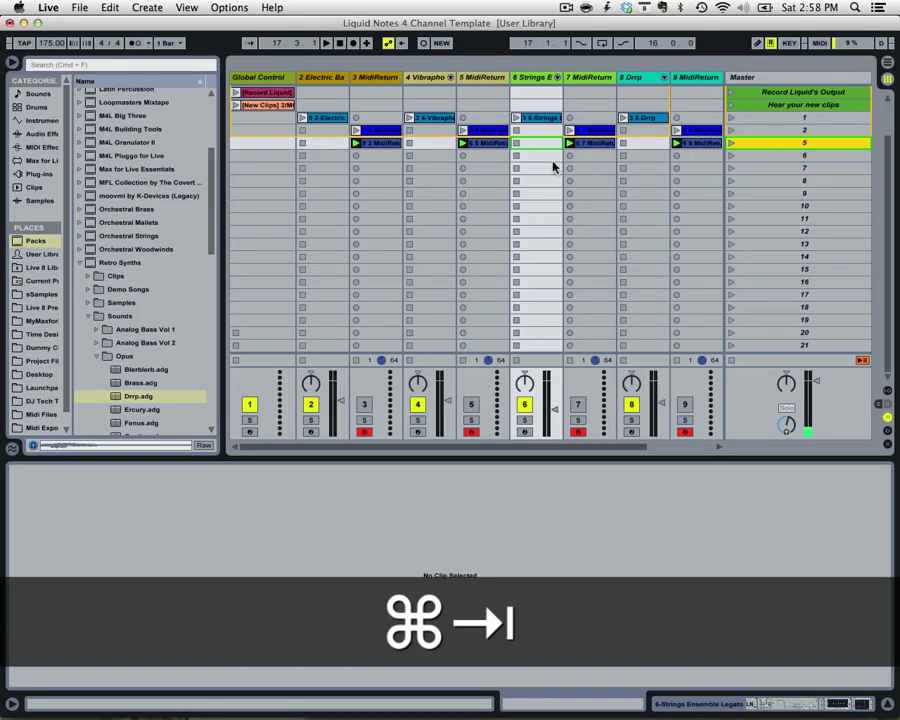
Select scene 1's clips from 2 Electric through Drrp, then scene 1, to view Drrp's notes
click(331, 122)
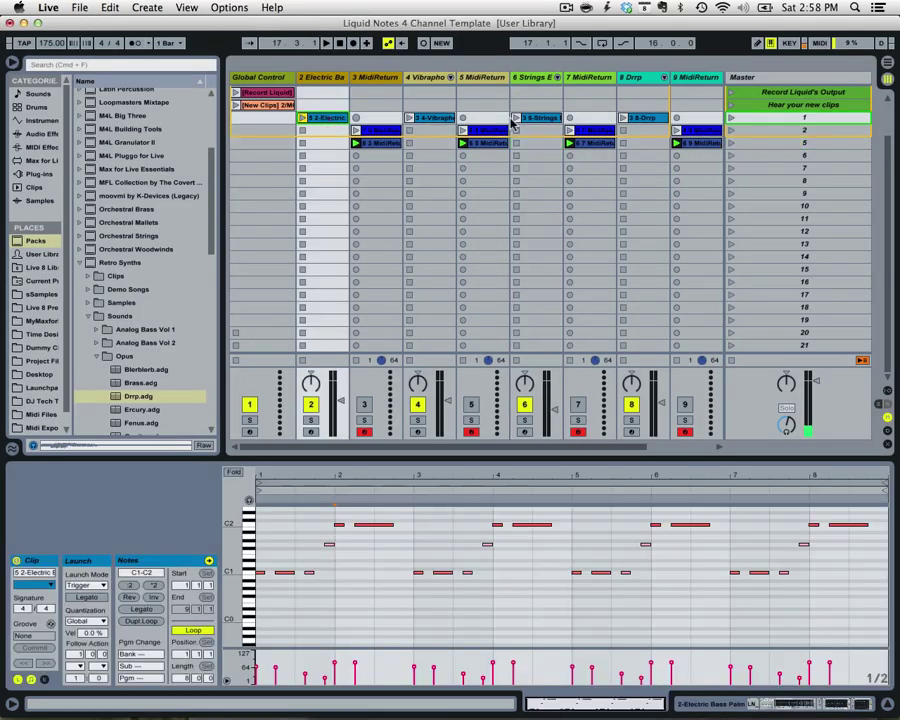
shift+click(643, 119)
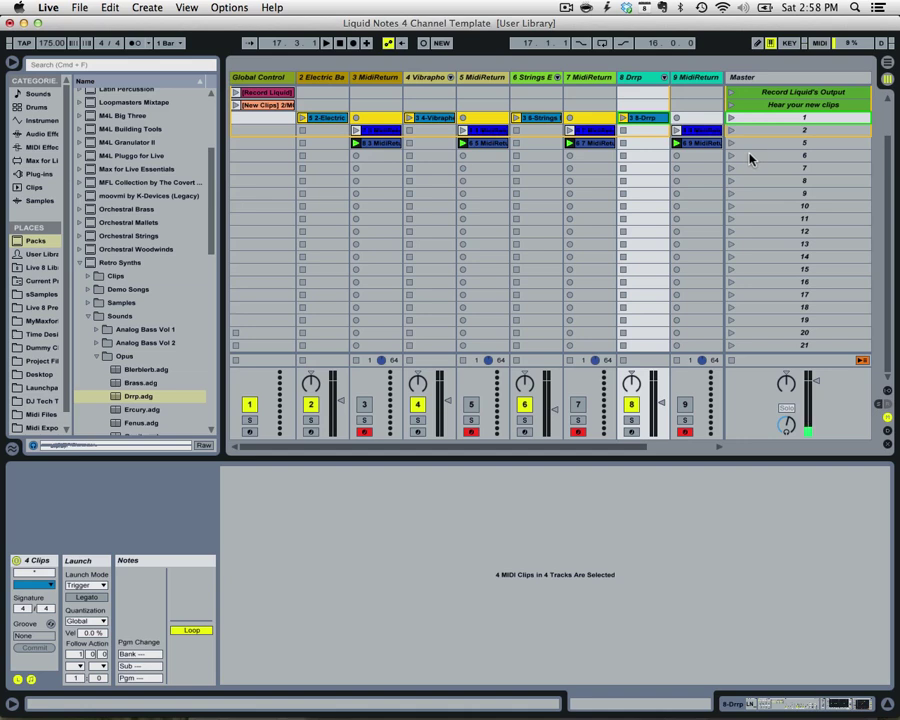
scroll(700, 165, right, 2)
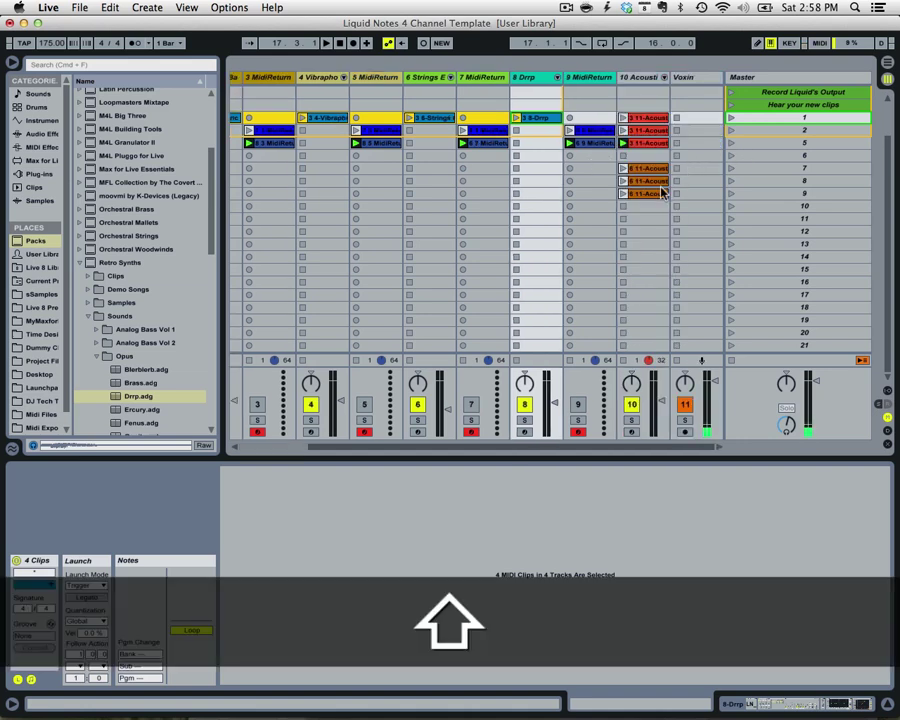
scroll(659, 193, left, 3)
scroll(660, 195, up, 3)
click(790, 172)
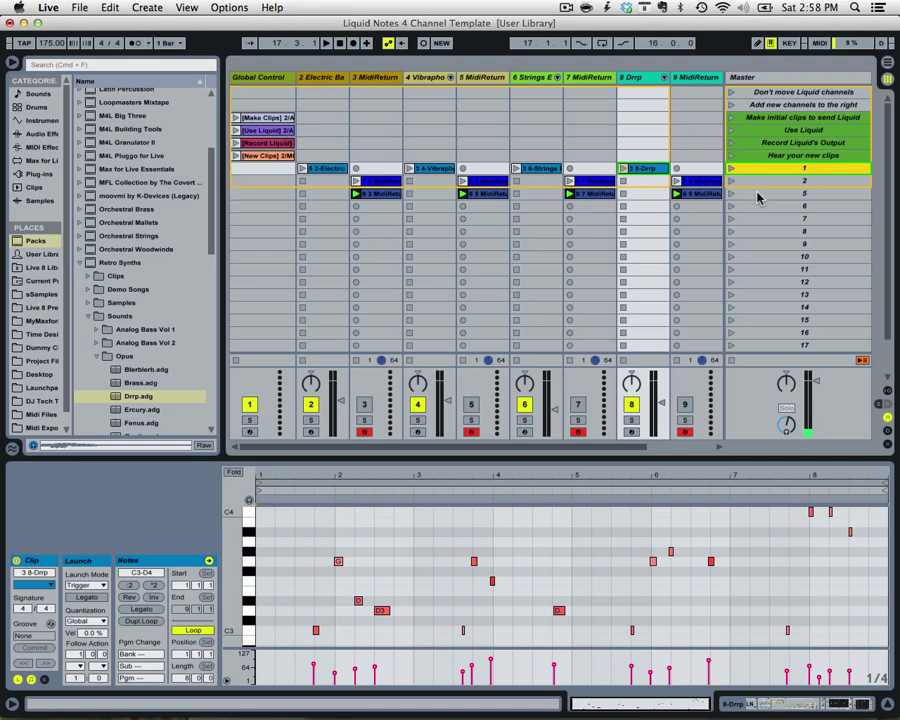
Deselect every clip in the Session View so no notes show, then switch to Firefox
key(super+Tab)
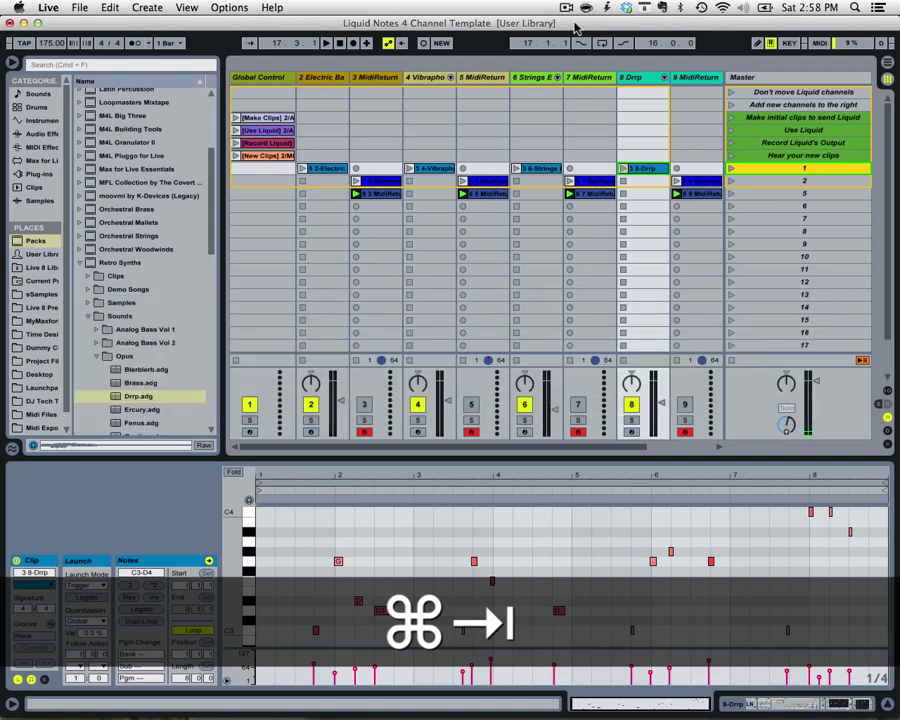
click(568, 7)
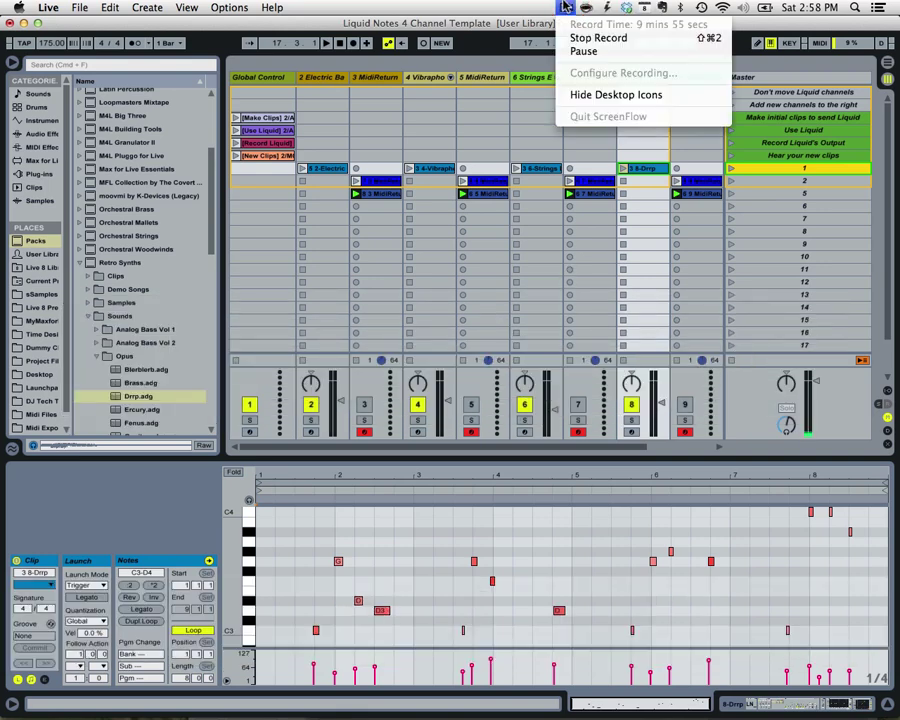
click(572, 7)
click(705, 197)
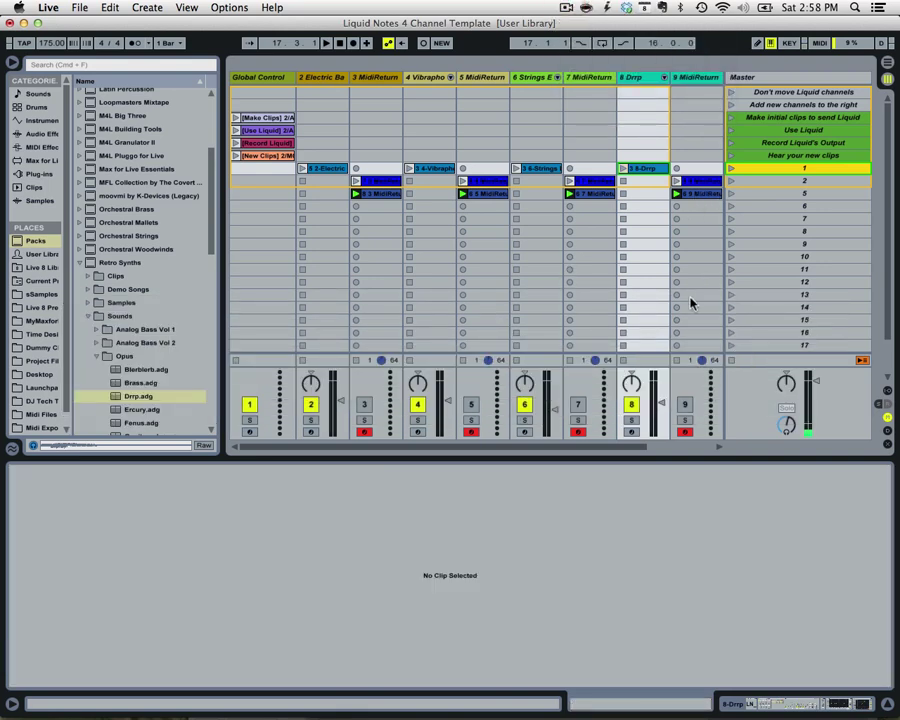
key(super+Tab)
key(super+Tab)
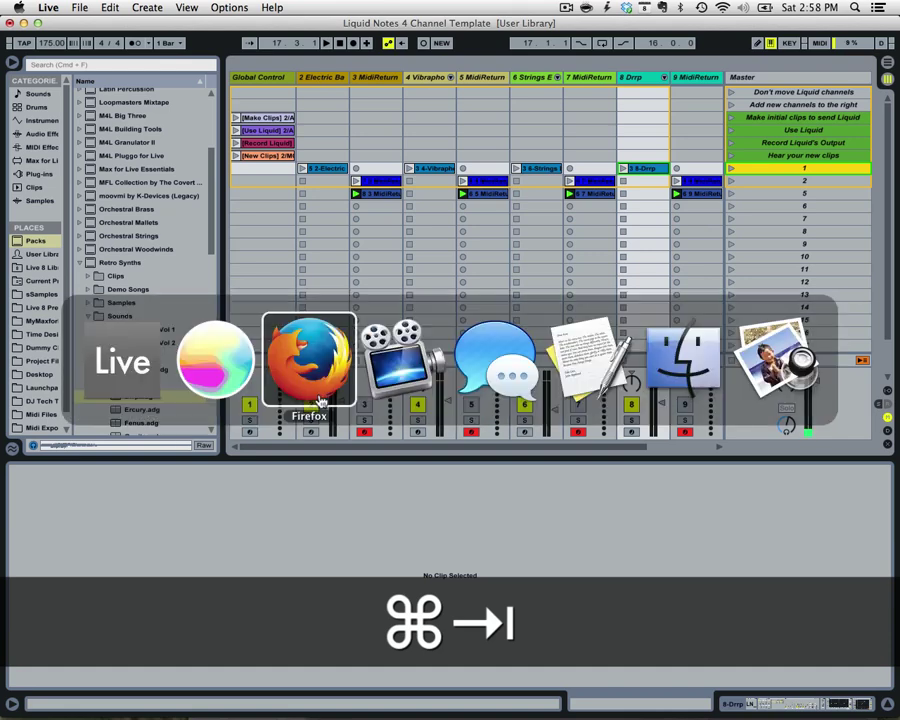